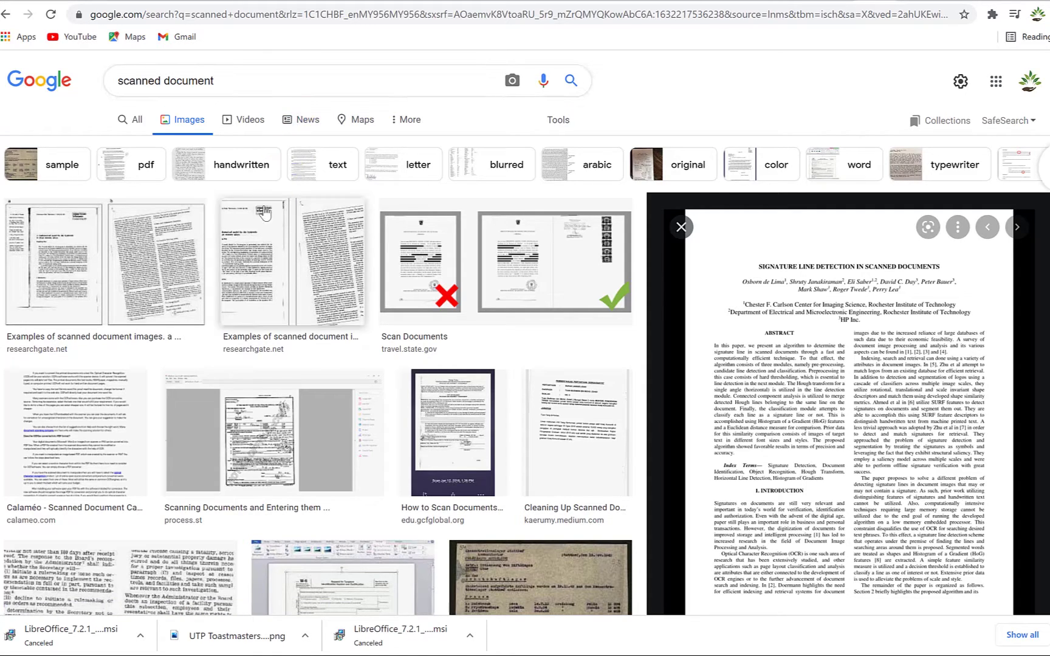
Save the Google Images paper preview to Pictures as largepreview.png, then copy the image.
{"action": "left_click", "coordinate": [265, 77]}
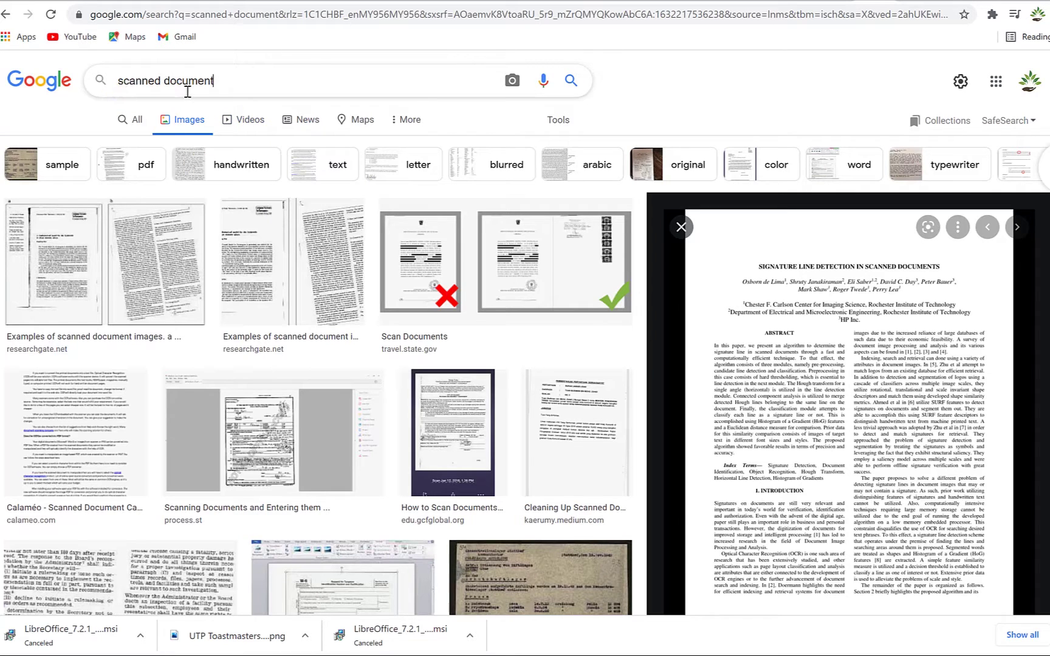
{"action": "scroll", "coordinate": [177, 203], "scroll_direction": "down", "scroll_amount": 8}
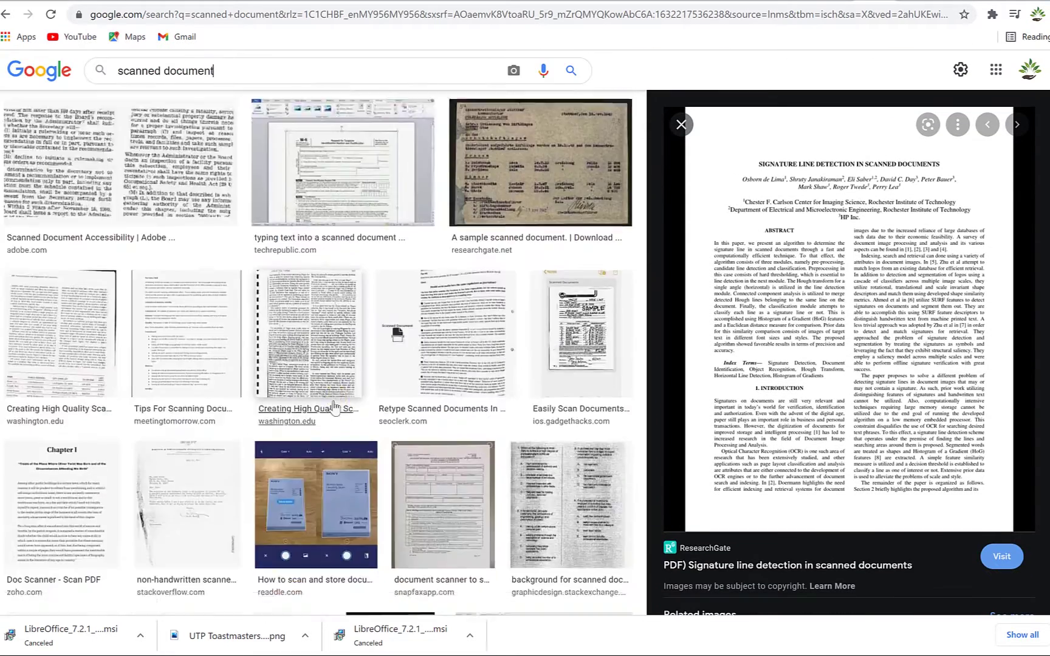
{"action": "scroll", "coordinate": [407, 389], "scroll_direction": "down", "scroll_amount": 6}
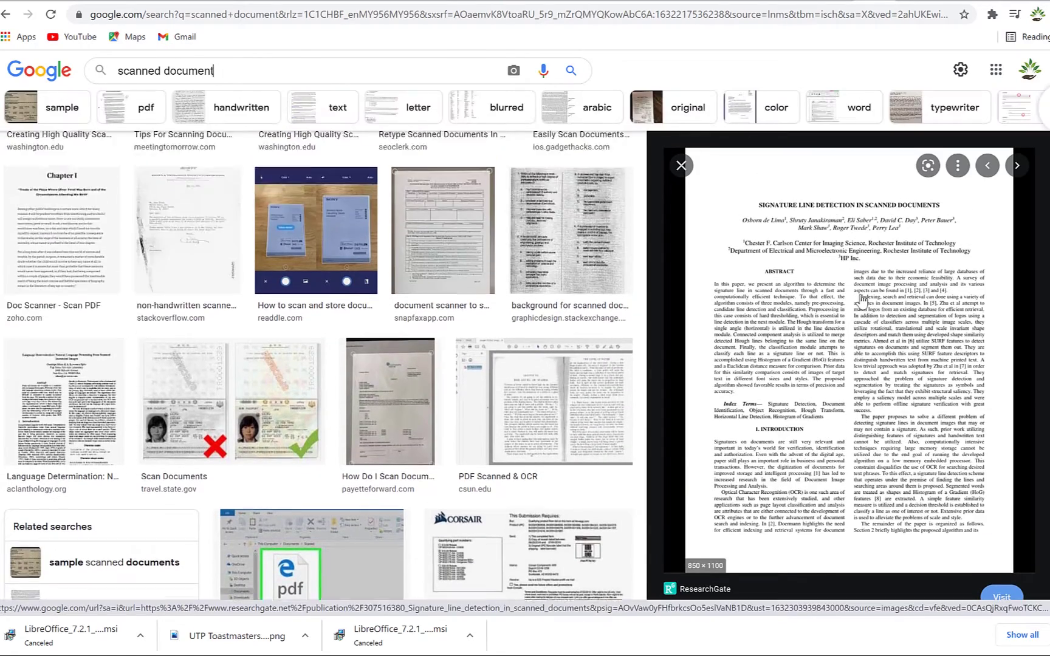
{"action": "scroll", "coordinate": [878, 312], "scroll_direction": "up", "scroll_amount": 5}
{"action": "right_click", "coordinate": [784, 244]}
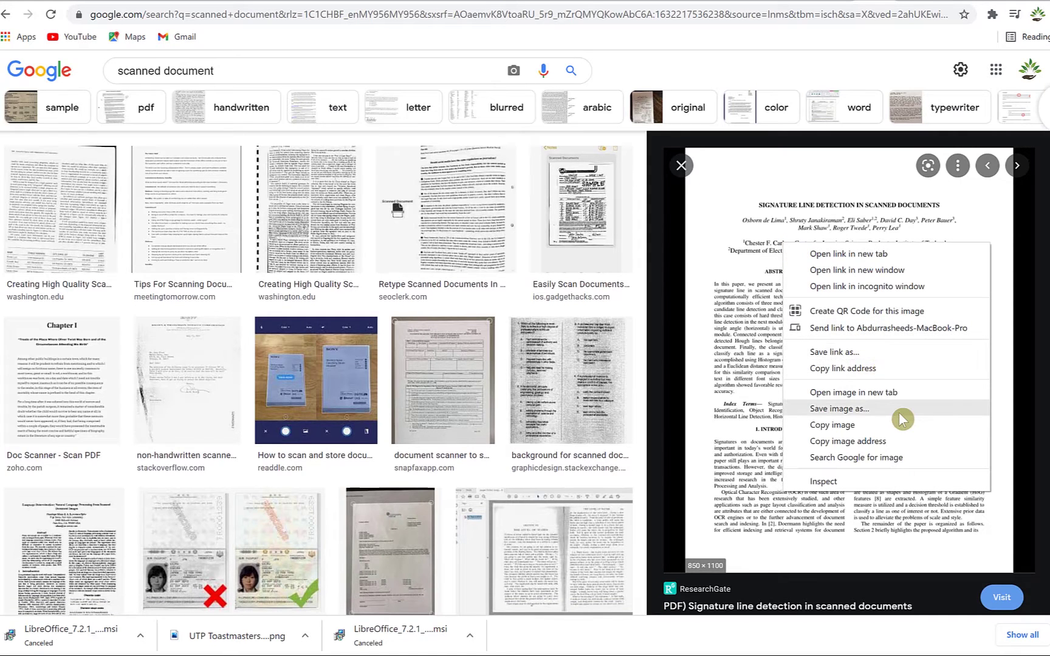
{"action": "left_click", "coordinate": [893, 406]}
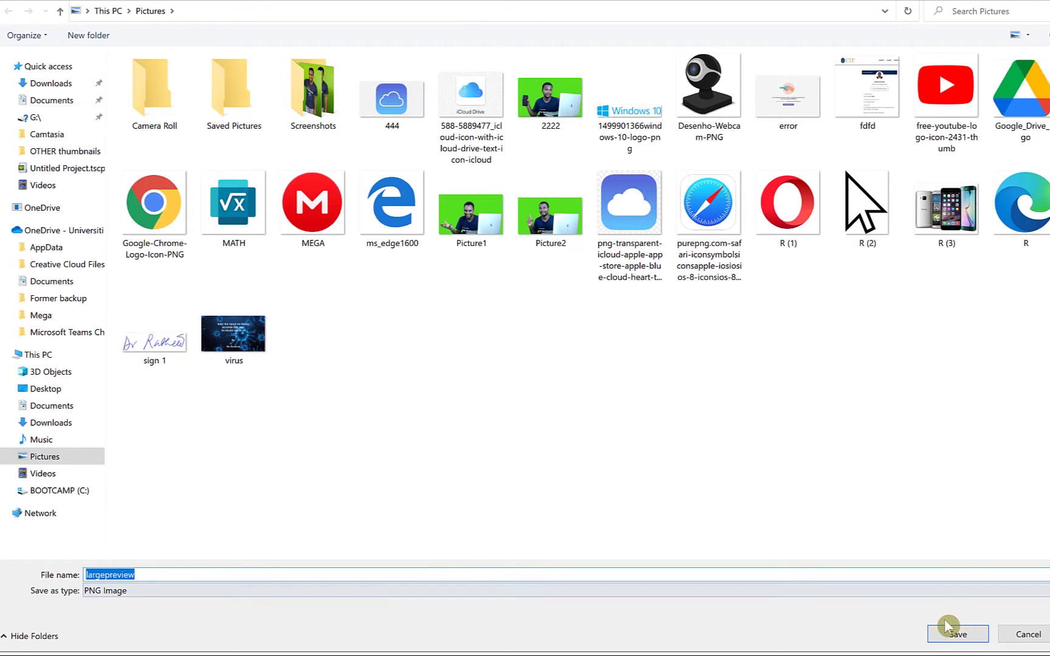
{"action": "left_click", "coordinate": [958, 634]}
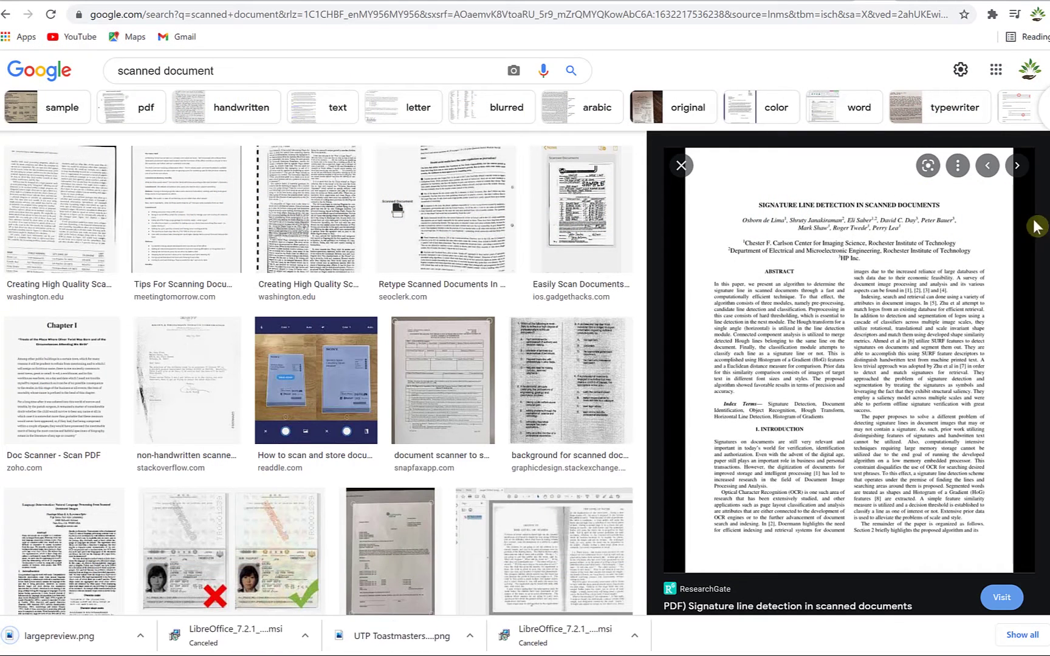
{"action": "right_click", "coordinate": [849, 296]}
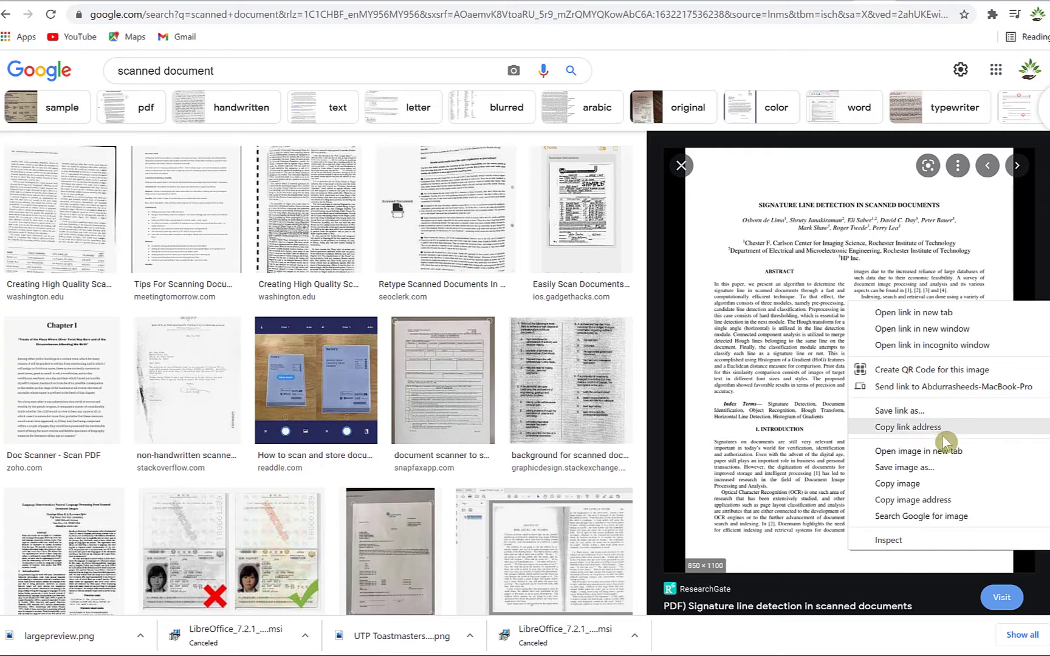
{"action": "left_click", "coordinate": [960, 483]}
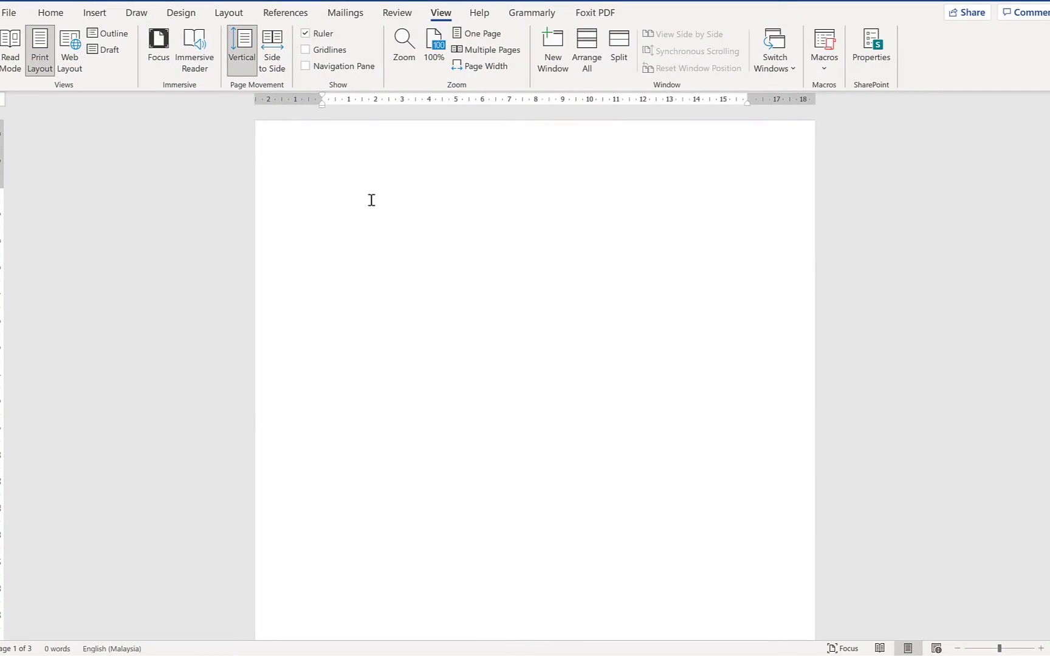
Paste the copied paper image into the blank document and select it.
{"action": "right_click", "coordinate": [372, 201]}
{"action": "left_click", "coordinate": [409, 276]}
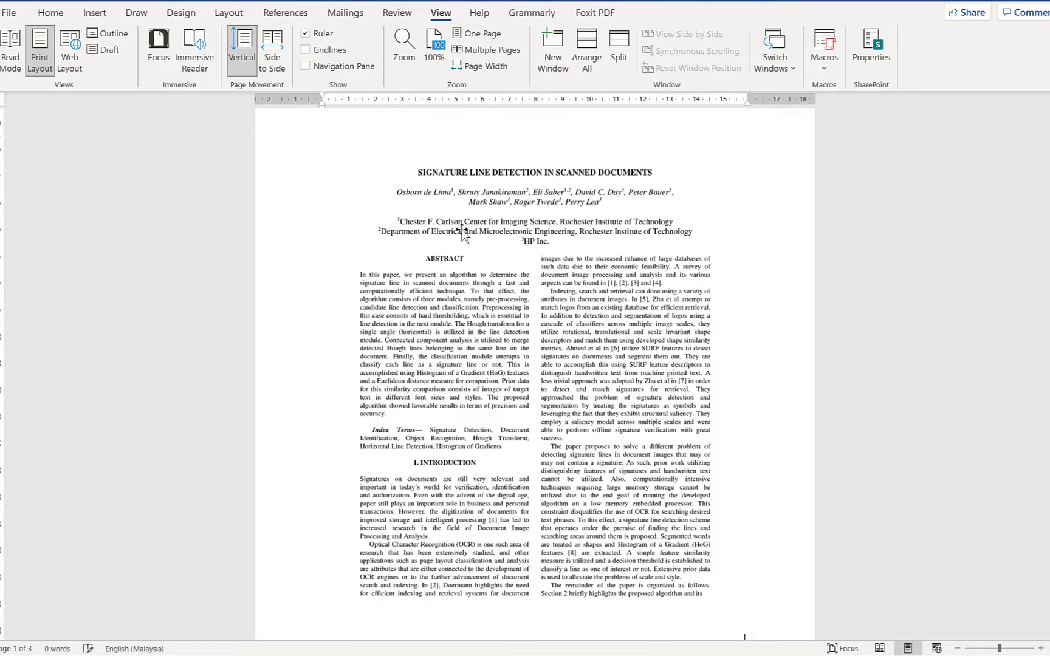
{"action": "scroll", "coordinate": [463, 270], "scroll_direction": "up", "scroll_amount": 3}
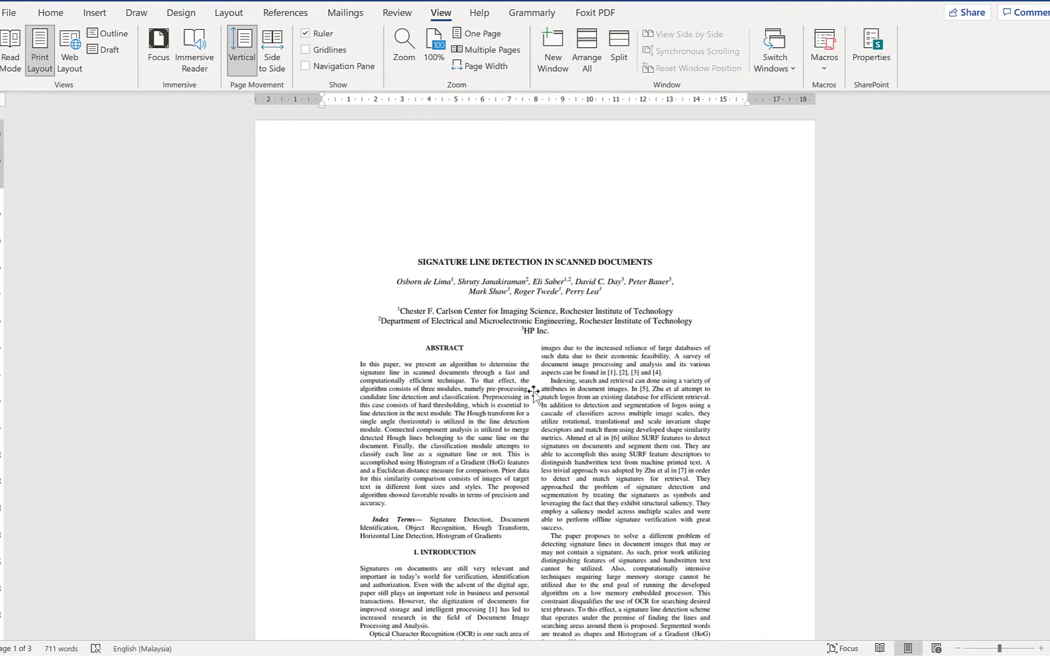
{"action": "left_click", "coordinate": [551, 262]}
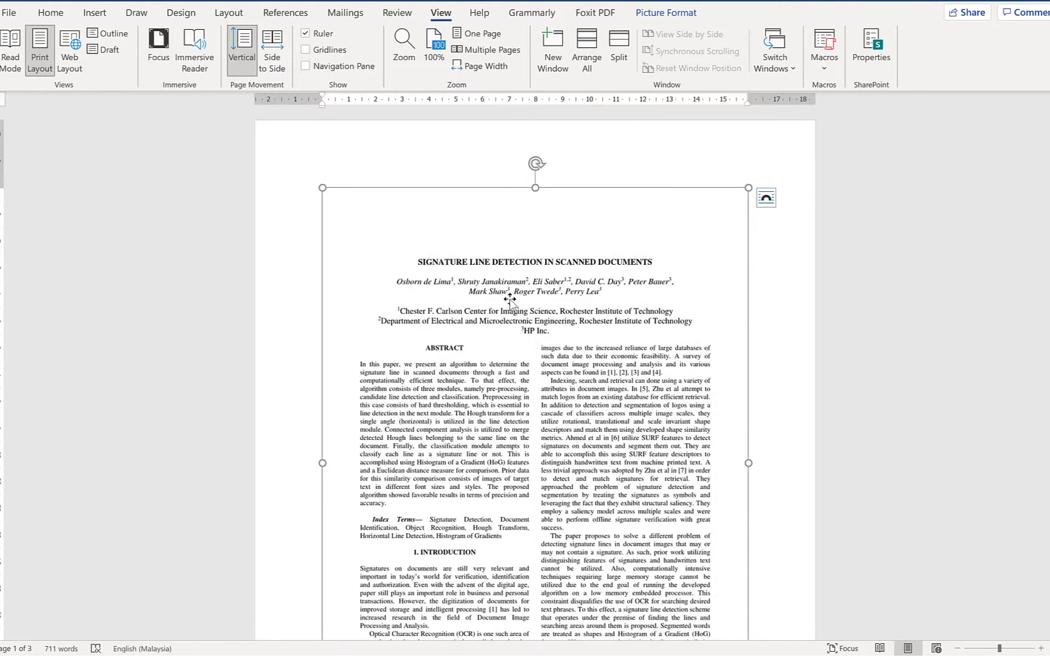
Try a test line above the picture, undo it, and reselect the page image.
{"action": "key", "text": "Left"}
{"action": "type", "text": "fdfdf"}
{"action": "left_click_drag", "start_coordinate": [398, 222], "coordinate": [384, 189]}
{"action": "key", "text": "ctrl+z"}
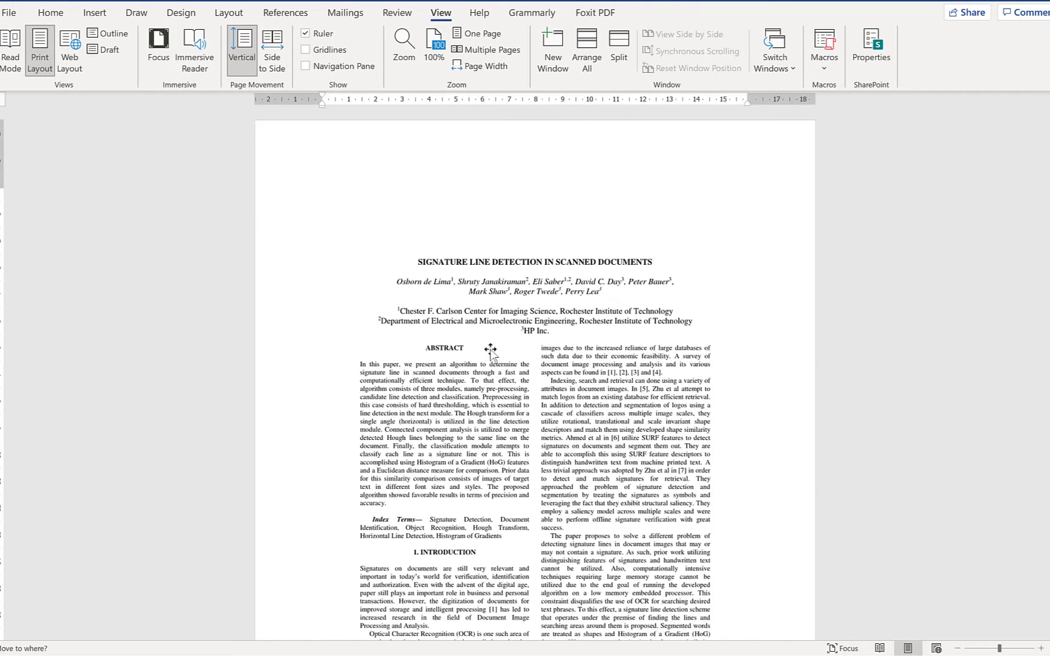
{"action": "left_click", "coordinate": [495, 380]}
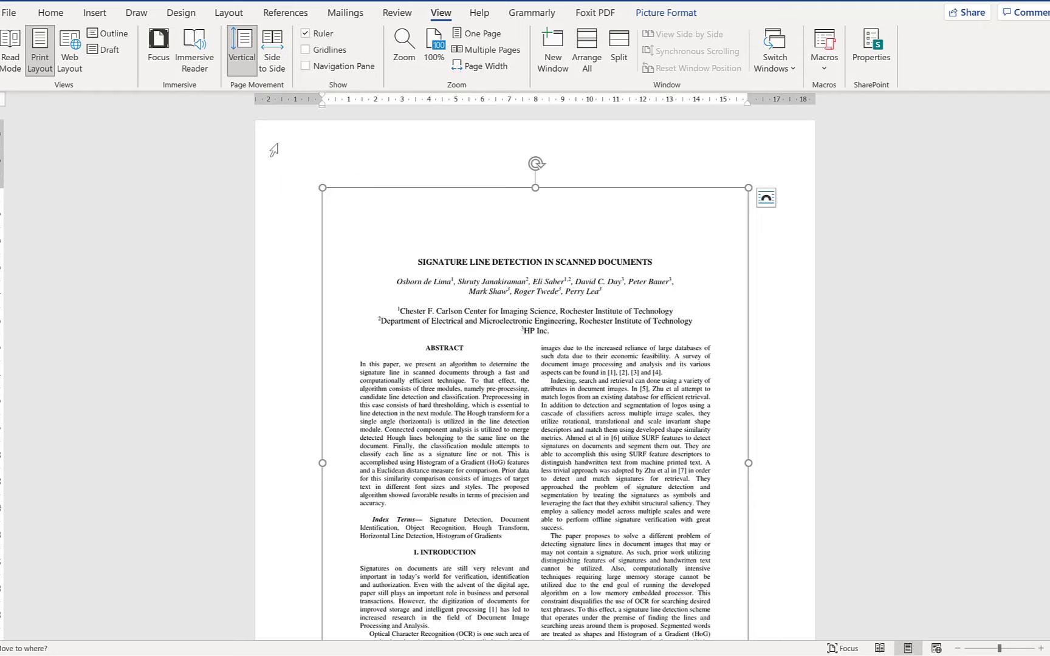
Save the document as a PDF named 'image to text' in the Pictures folder.
{"action": "left_click", "coordinate": [9, 12]}
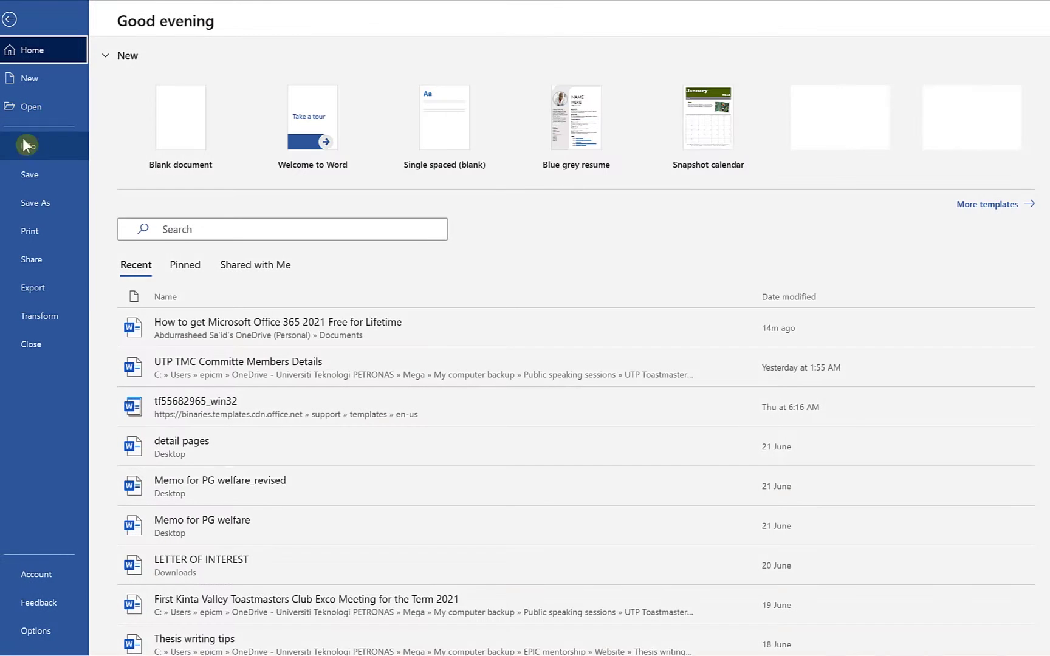
{"action": "left_click", "coordinate": [46, 207]}
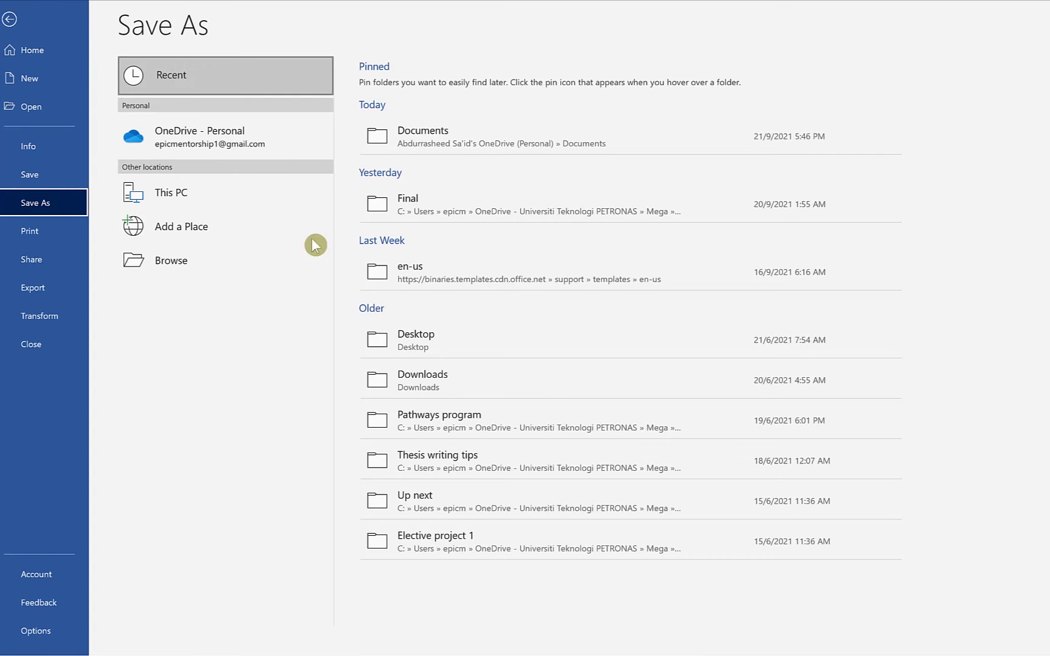
{"action": "left_click", "coordinate": [454, 126]}
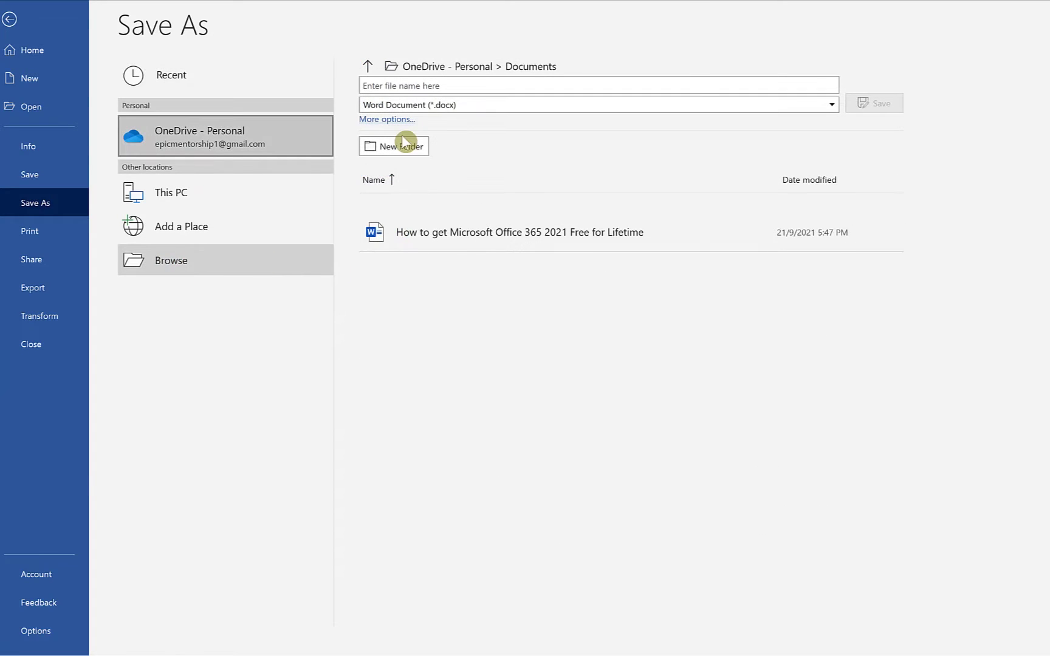
{"action": "left_click", "coordinate": [403, 141]}
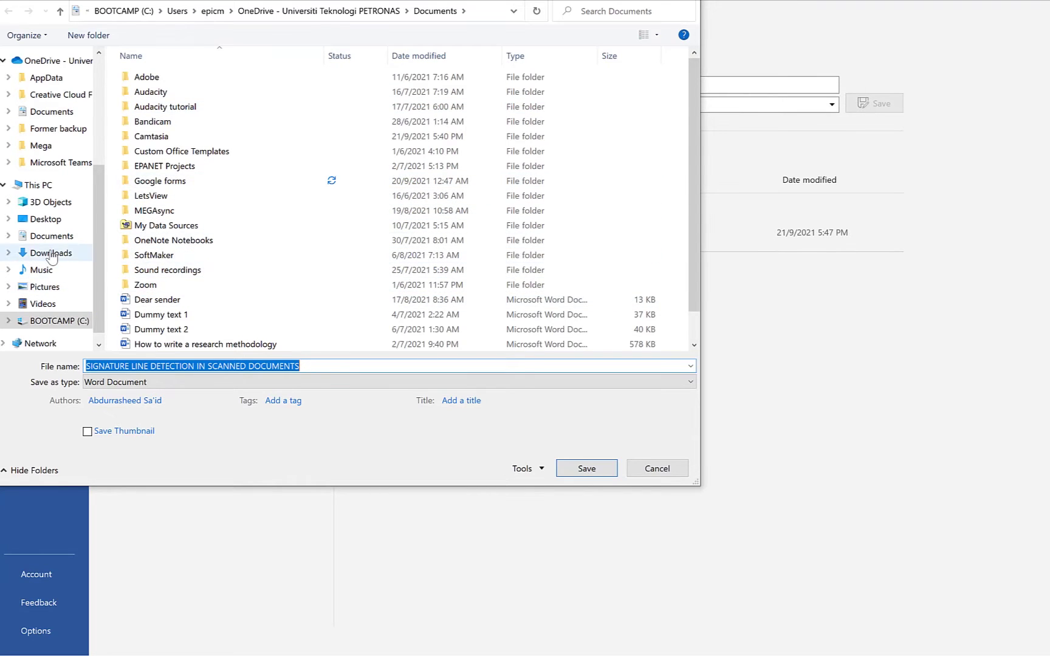
{"action": "left_click", "coordinate": [57, 286]}
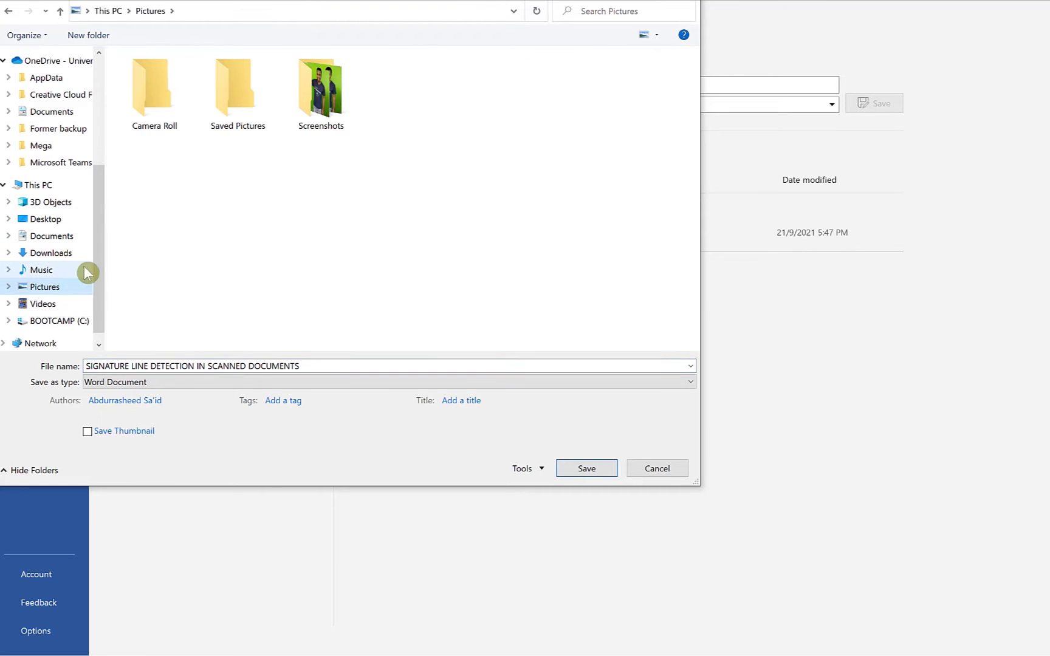
{"action": "left_click", "coordinate": [258, 383]}
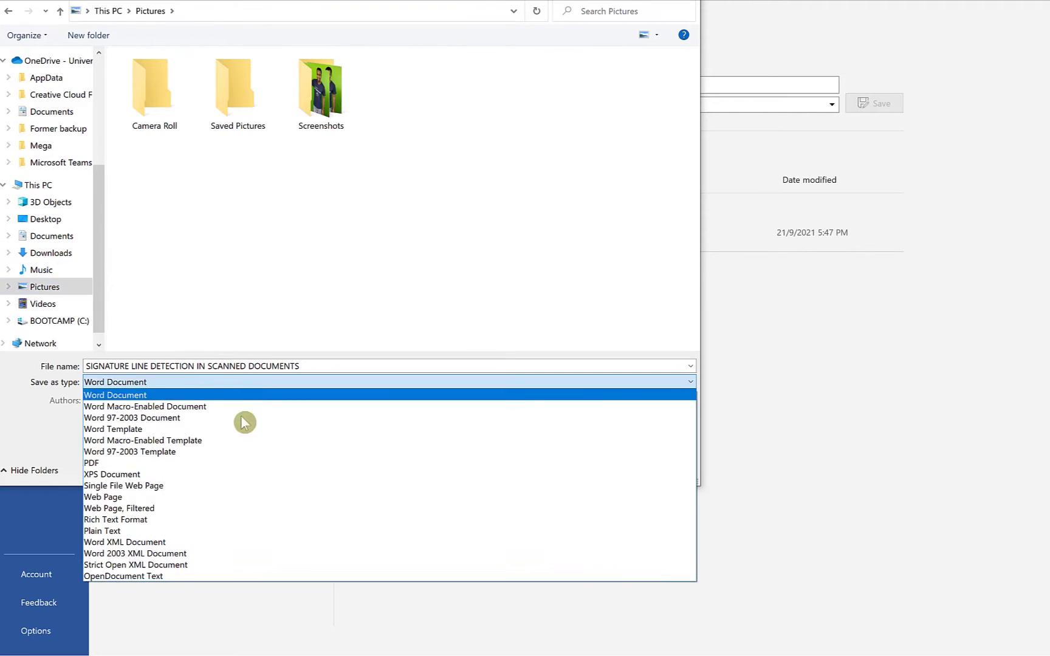
{"action": "left_click", "coordinate": [242, 463]}
{"action": "left_click", "coordinate": [274, 366]}
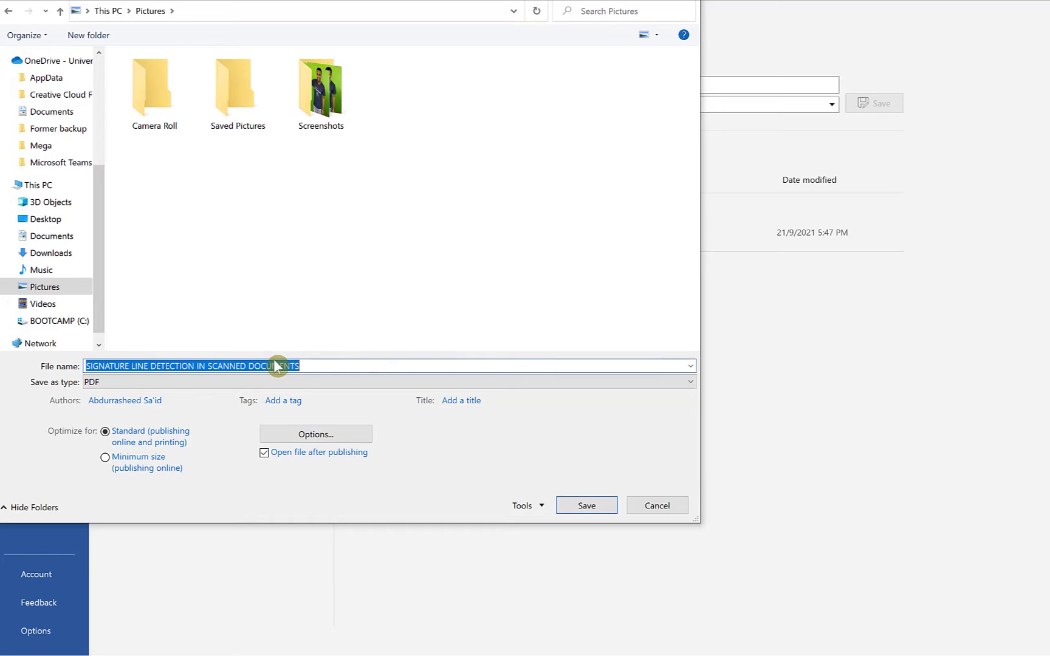
{"action": "type", "text": "image t"}
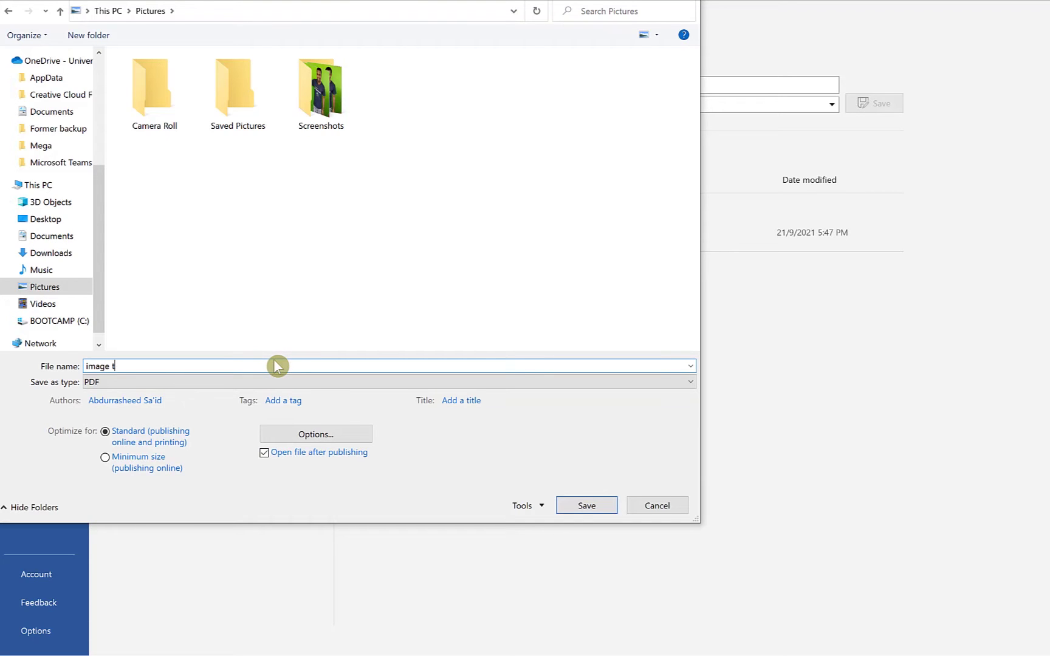
{"action": "type", "text": "o text"}
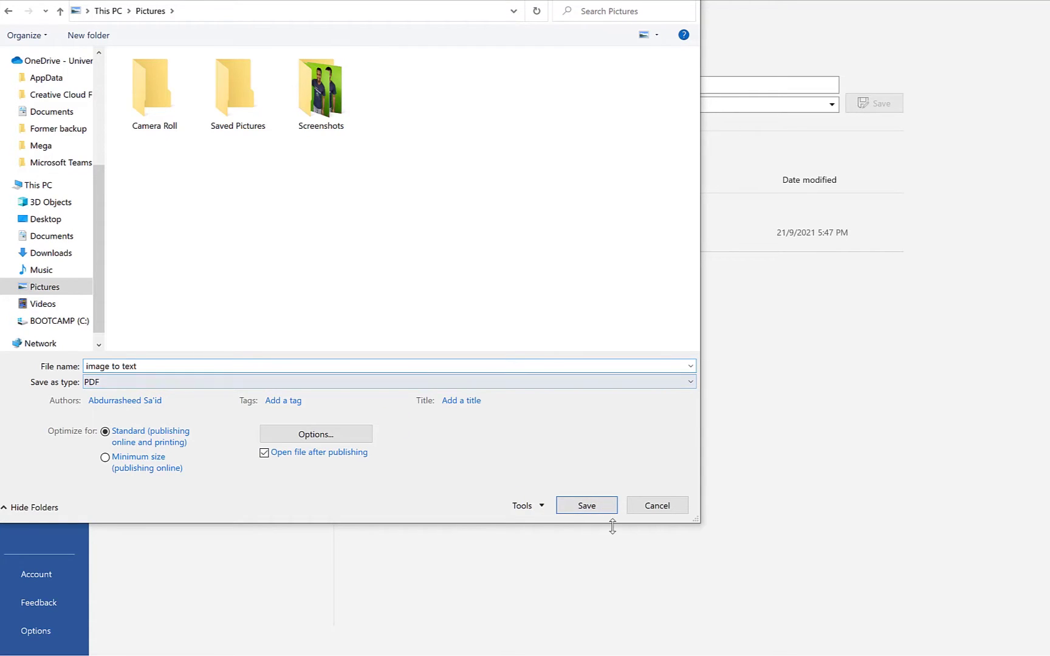
{"action": "left_click", "coordinate": [590, 510]}
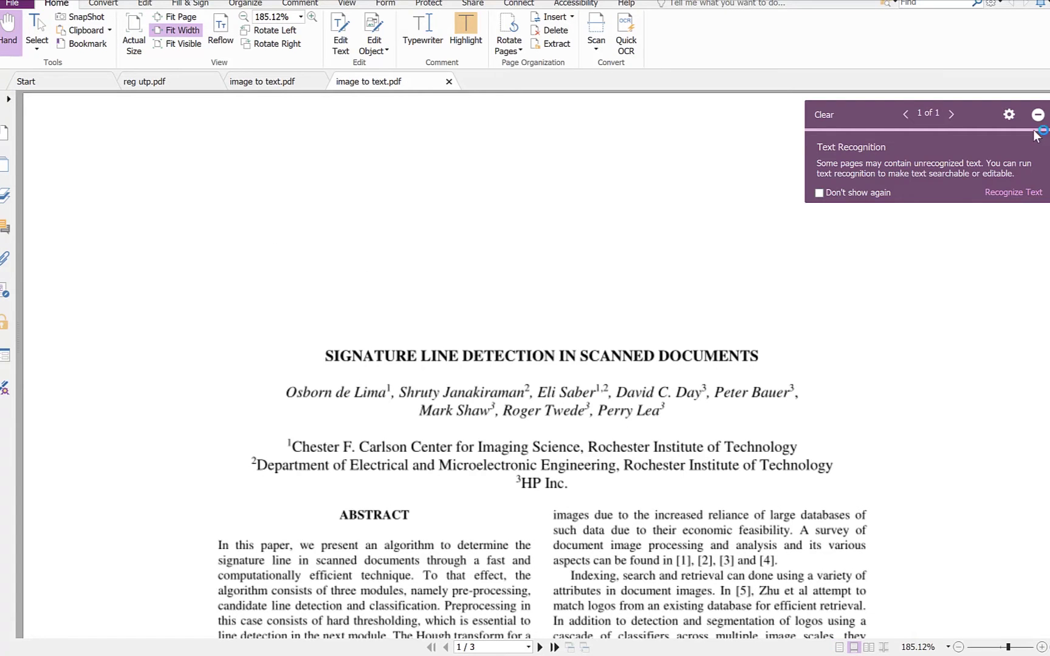
Dismiss the text recognition prompt and scroll the PDF from the title to the Introduction.
{"action": "left_click", "coordinate": [1039, 122]}
{"action": "scroll", "coordinate": [455, 372], "scroll_direction": "down", "scroll_amount": 5}
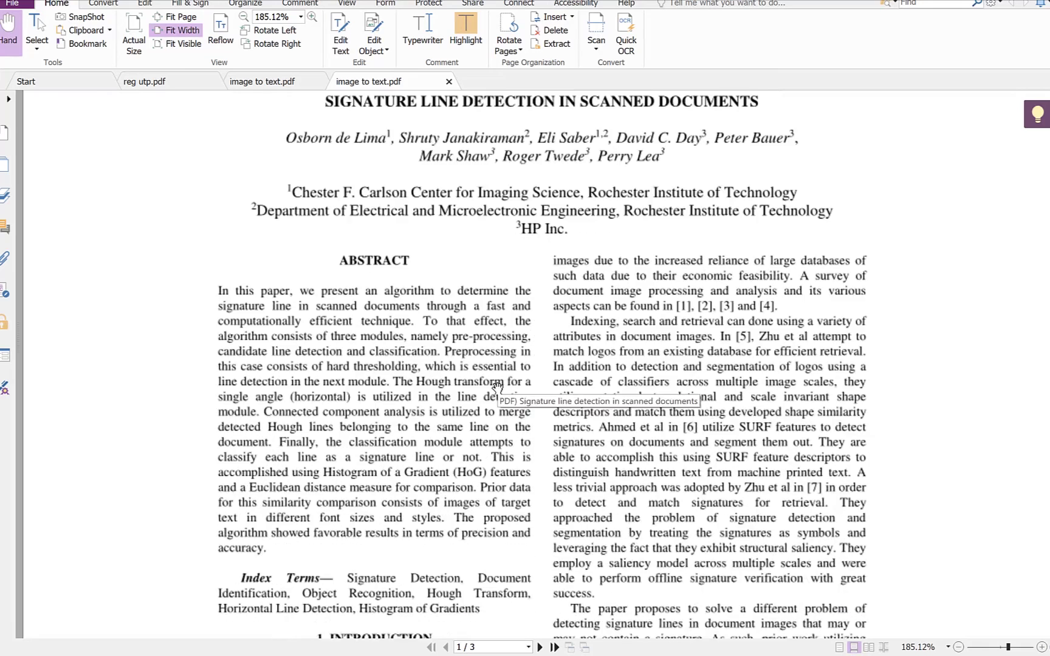
{"action": "scroll", "coordinate": [497, 387], "scroll_direction": "down", "scroll_amount": 8}
{"action": "scroll", "coordinate": [484, 364], "scroll_direction": "up", "scroll_amount": 14}
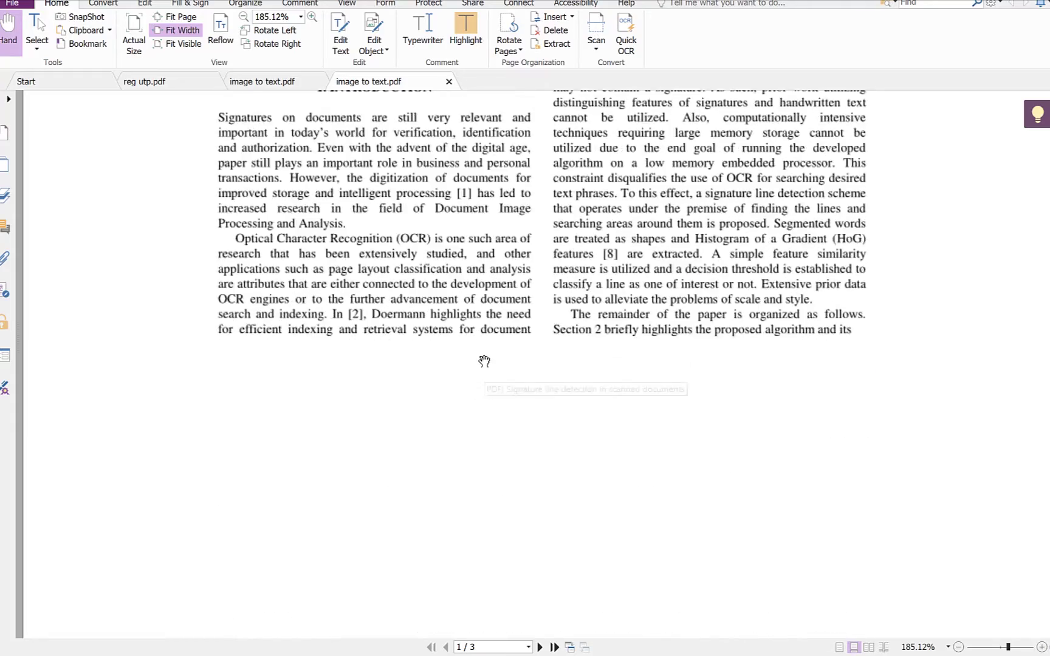
{"action": "scroll", "coordinate": [482, 353], "scroll_direction": "down", "scroll_amount": 3}
{"action": "scroll", "coordinate": [482, 353], "scroll_direction": "up", "scroll_amount": 1}
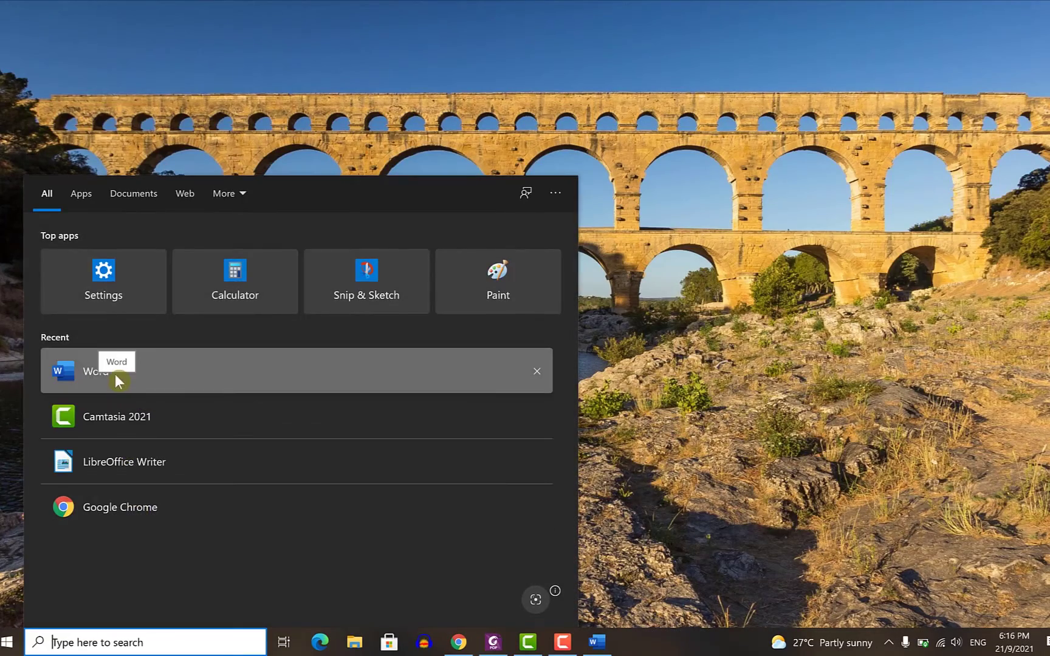
Start a new blank Word document in Outline view with the master document tools shown.
{"action": "left_click", "coordinate": [115, 374]}
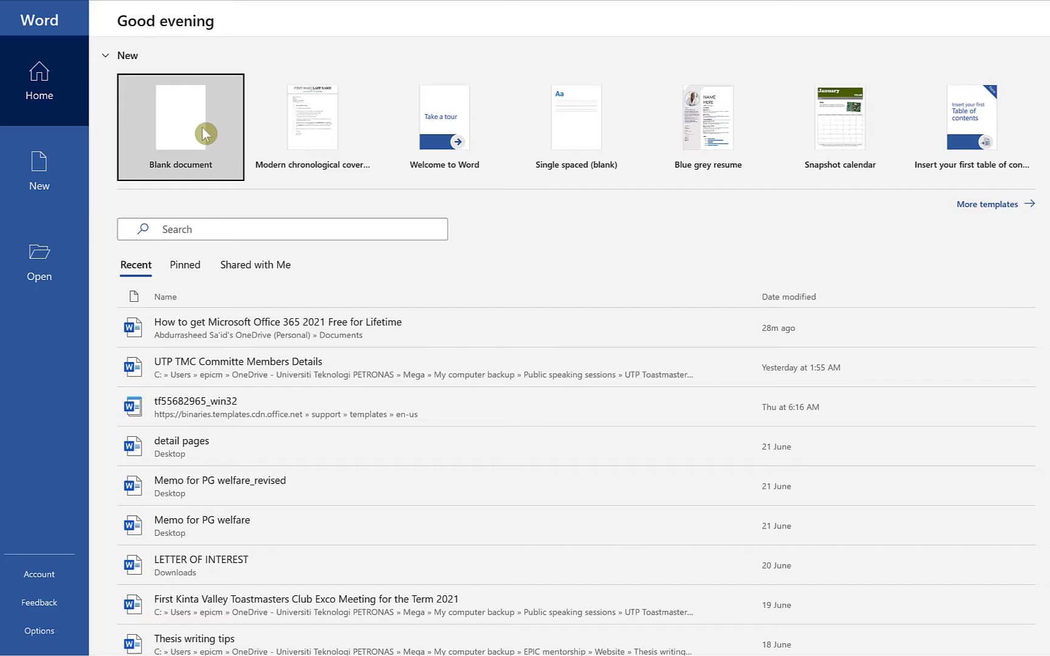
{"action": "left_click", "coordinate": [202, 127]}
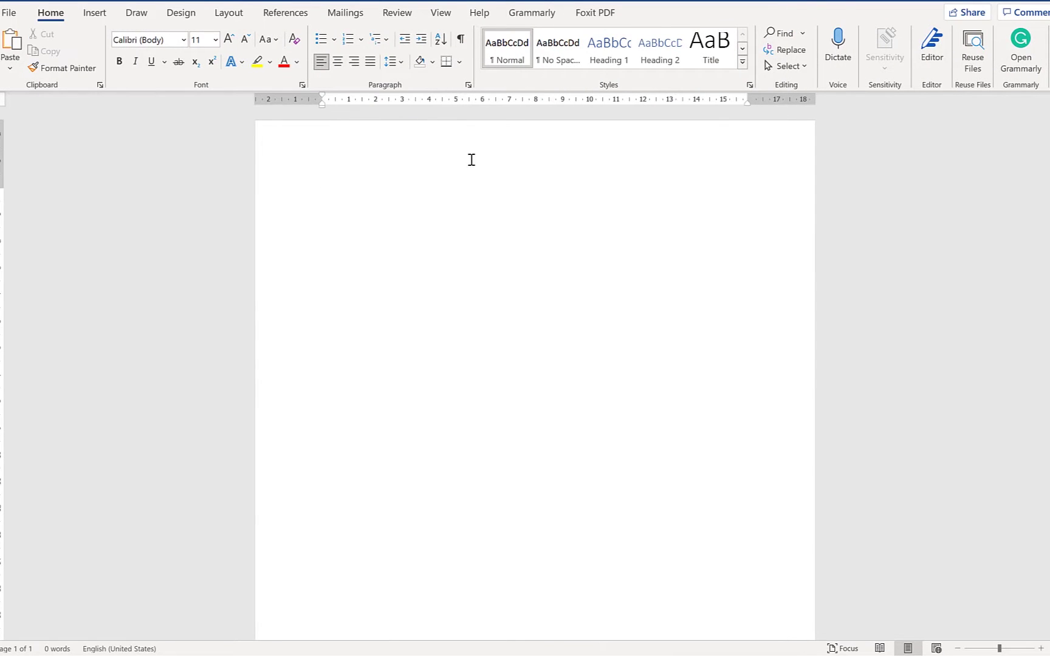
{"action": "left_click", "coordinate": [449, 17]}
{"action": "left_click", "coordinate": [112, 33]}
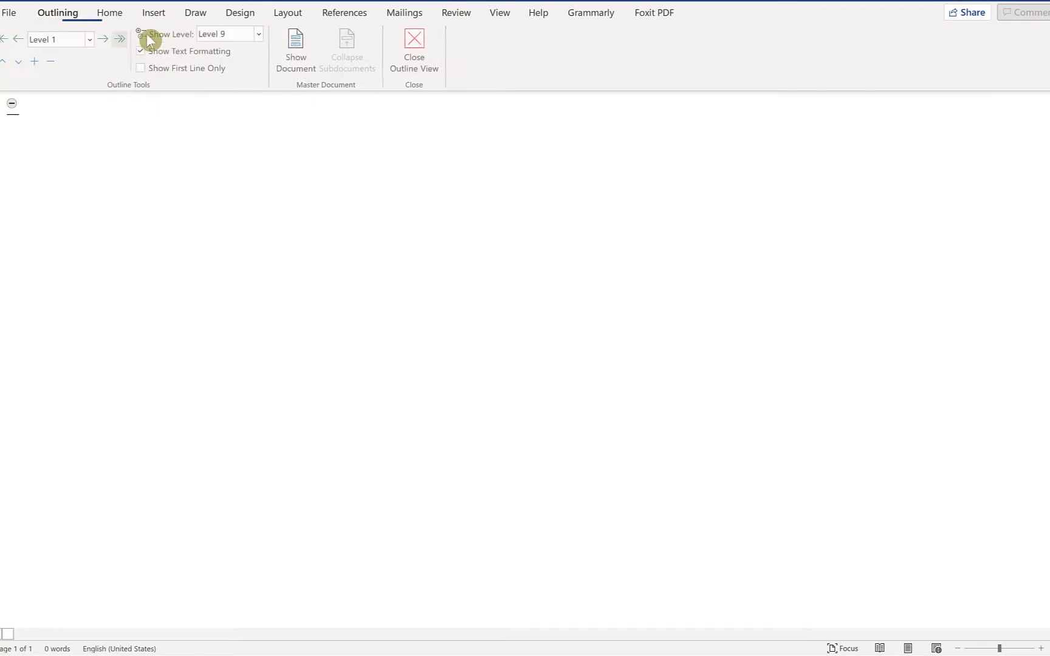
{"action": "left_click", "coordinate": [292, 46]}
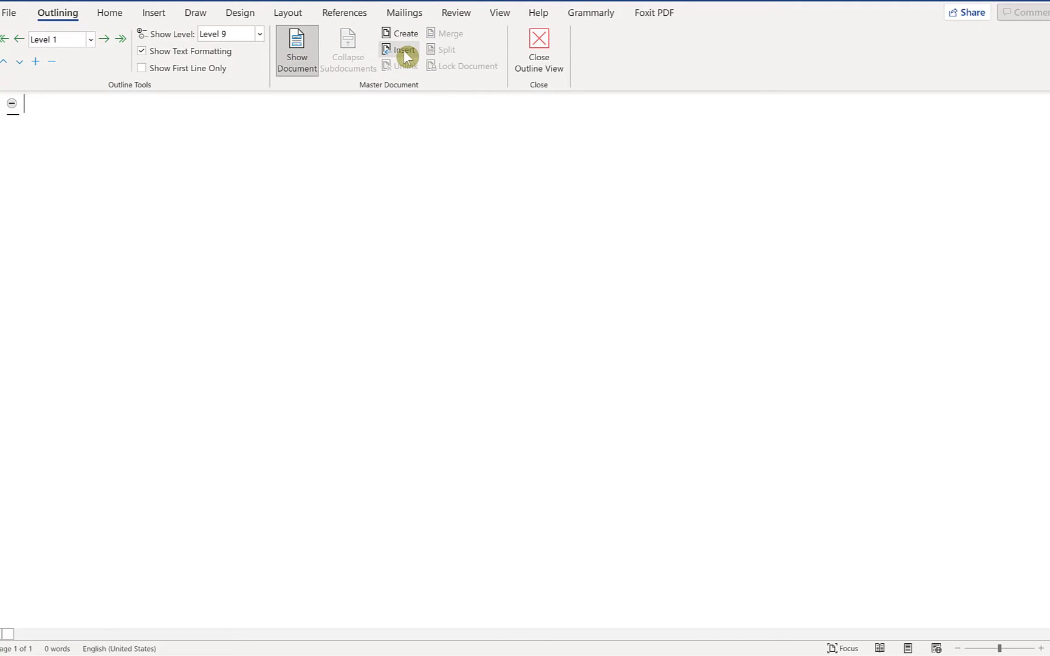
Insert the 'image to text' PDF as a converted subdocument and try editing its title.
{"action": "left_click", "coordinate": [403, 50]}
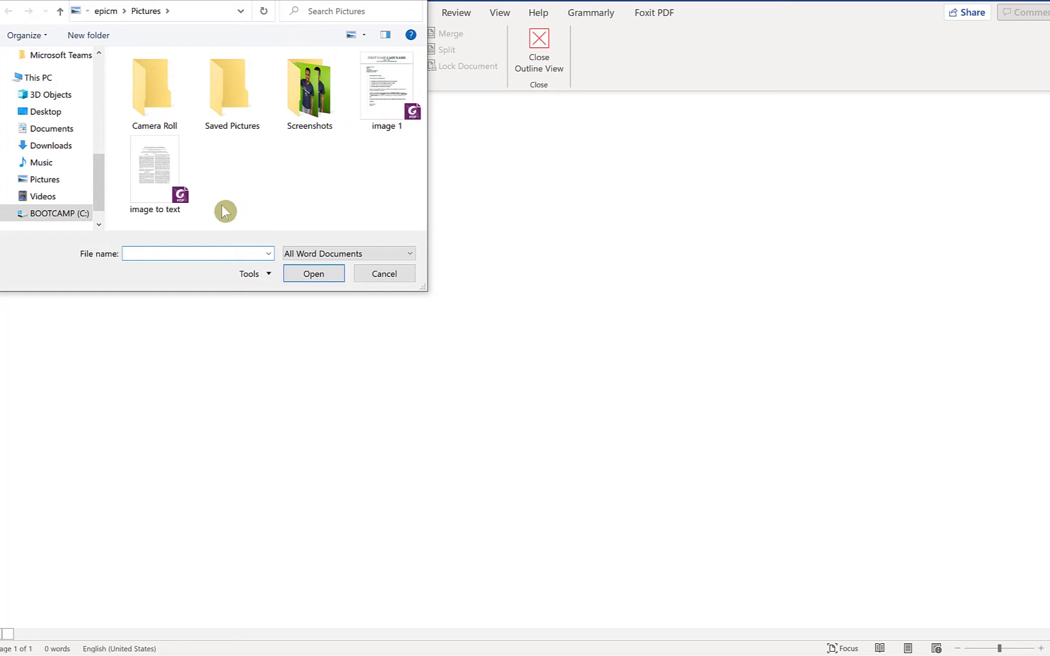
{"action": "left_click", "coordinate": [163, 183]}
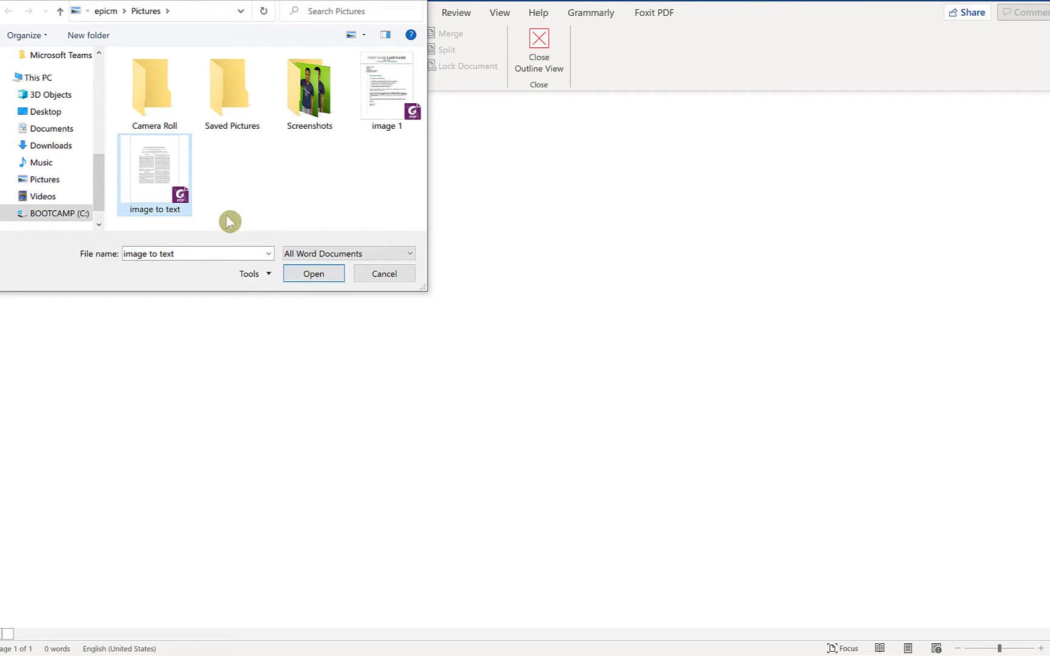
{"action": "left_click", "coordinate": [316, 275]}
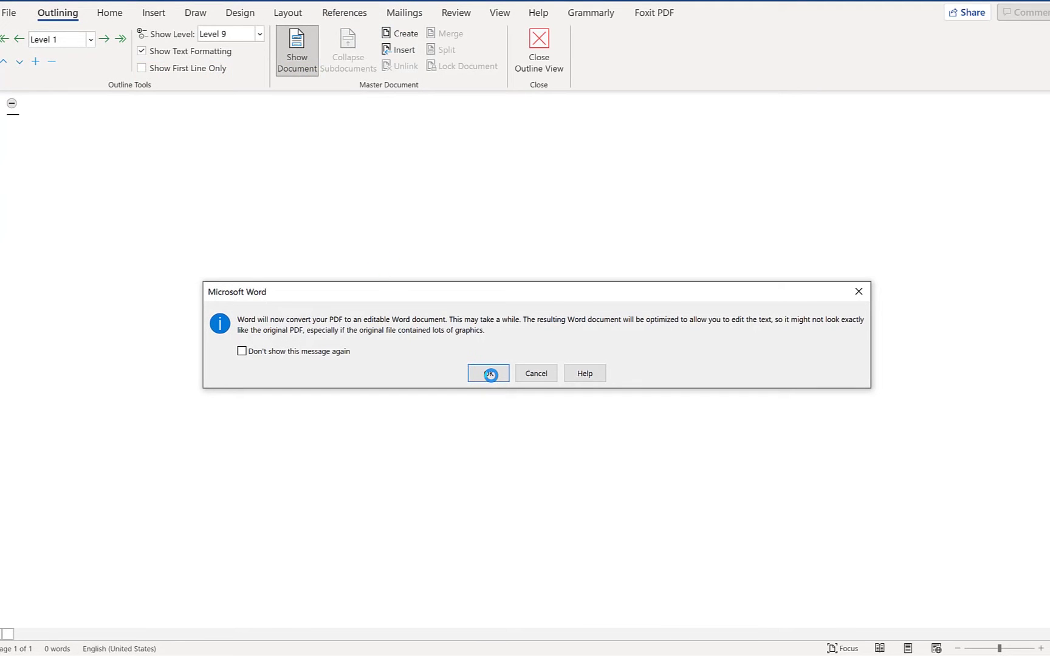
{"action": "left_click", "coordinate": [489, 373]}
{"action": "scroll", "coordinate": [193, 335], "scroll_direction": "up", "scroll_amount": 20}
{"action": "scroll", "coordinate": [193, 335], "scroll_direction": "up", "scroll_amount": 4}
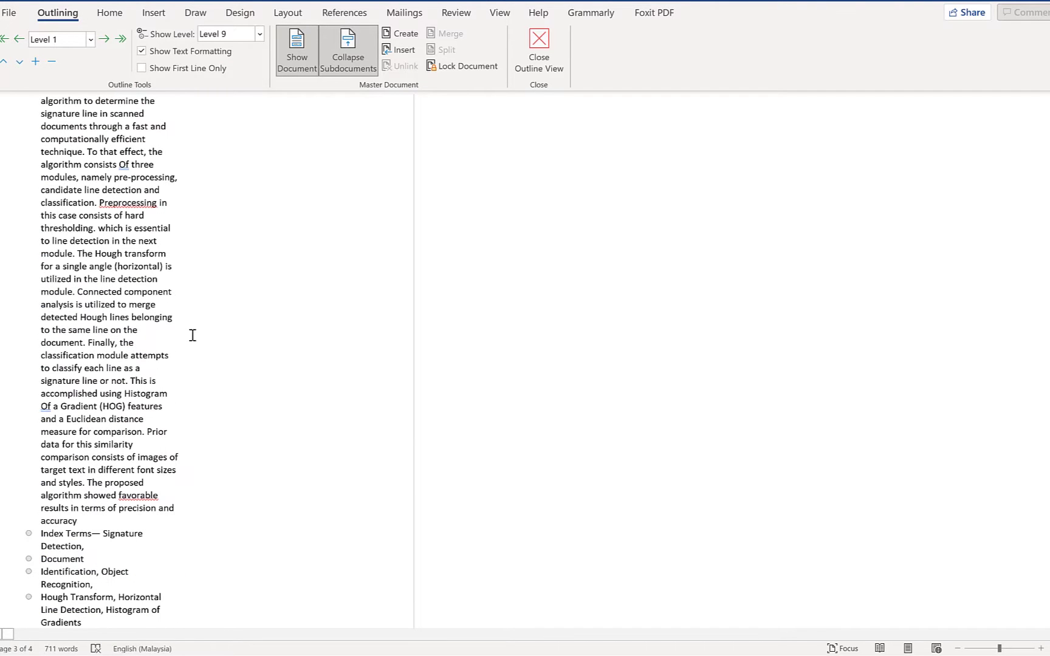
{"action": "scroll", "coordinate": [192, 336], "scroll_direction": "up", "scroll_amount": 12}
{"action": "left_click", "coordinate": [159, 428]}
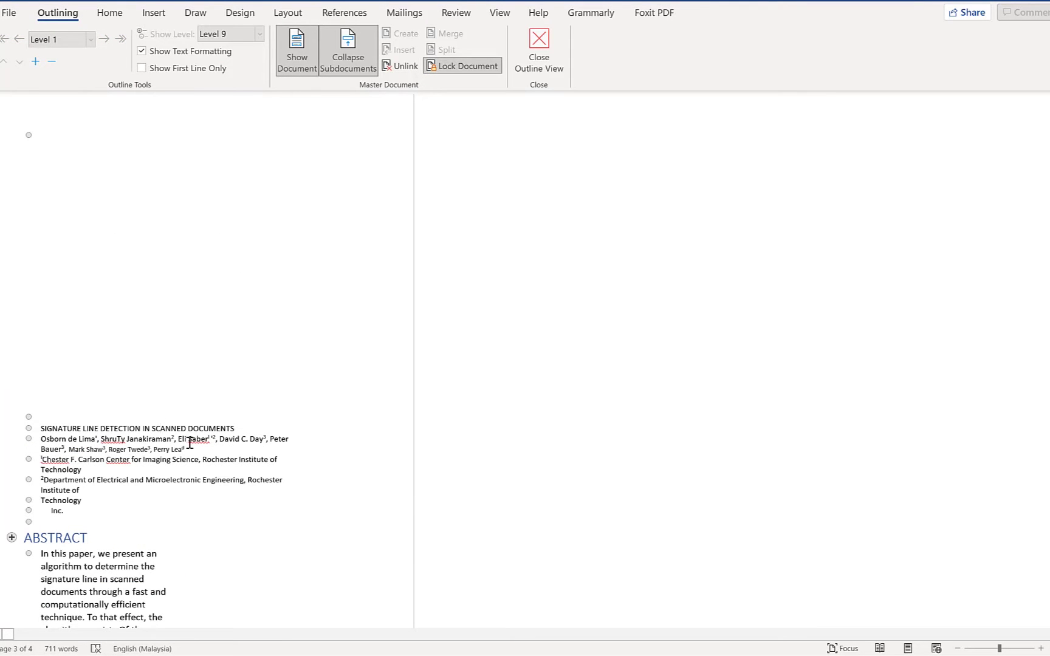
{"action": "scroll", "coordinate": [154, 475], "scroll_direction": "down", "scroll_amount": 8}
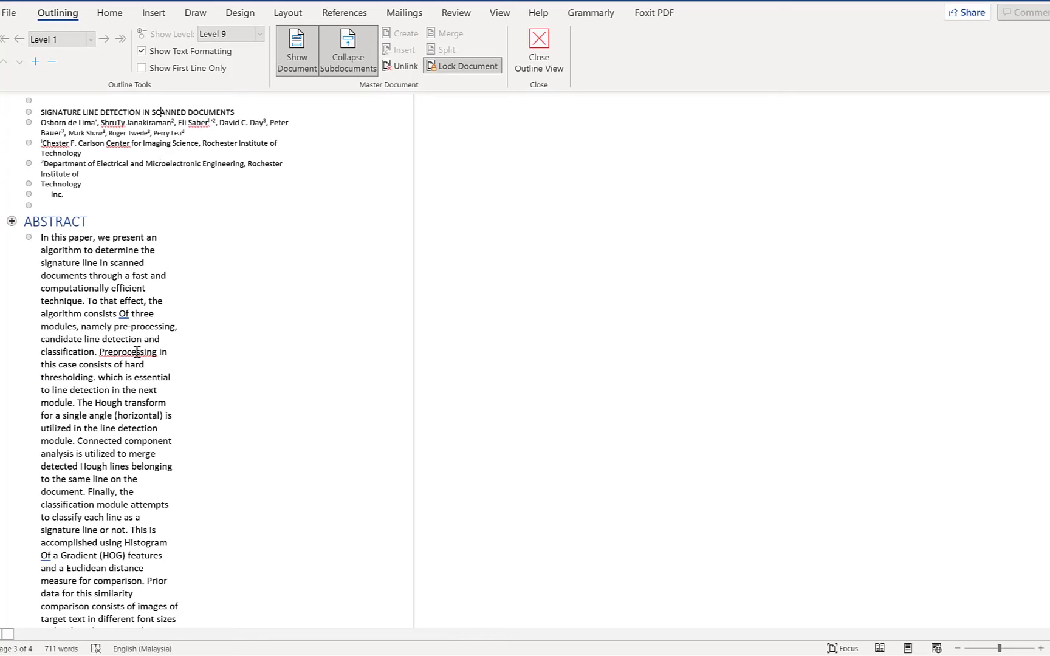
Unlink the subdocument and check the text is editable with a test edit before 'algorithm'.
{"action": "key", "text": "BackSpace"}
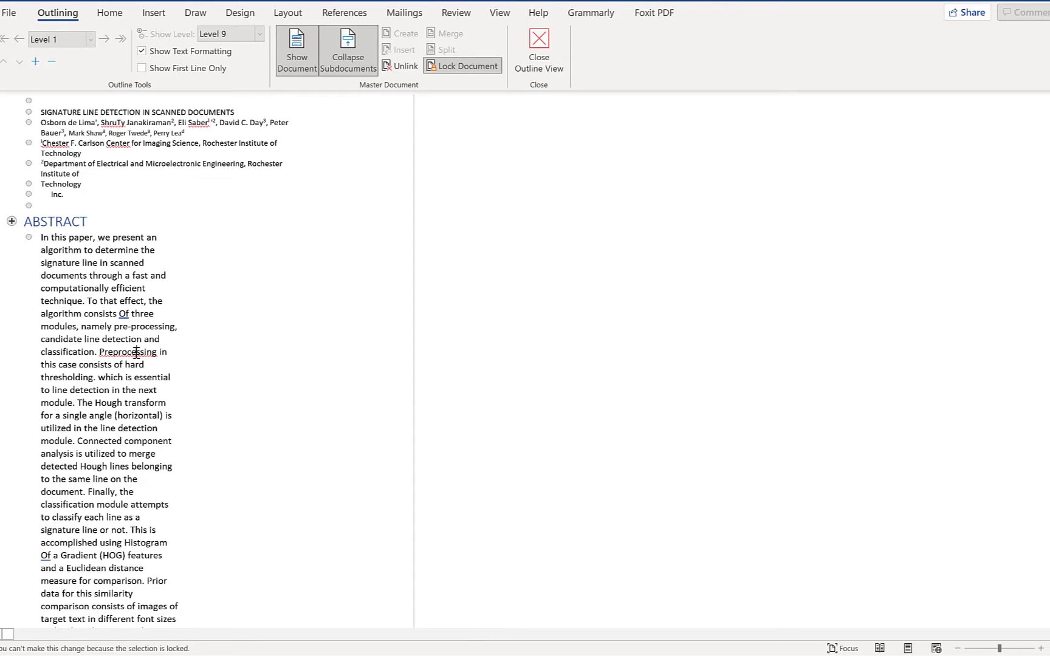
{"action": "left_click", "coordinate": [401, 65]}
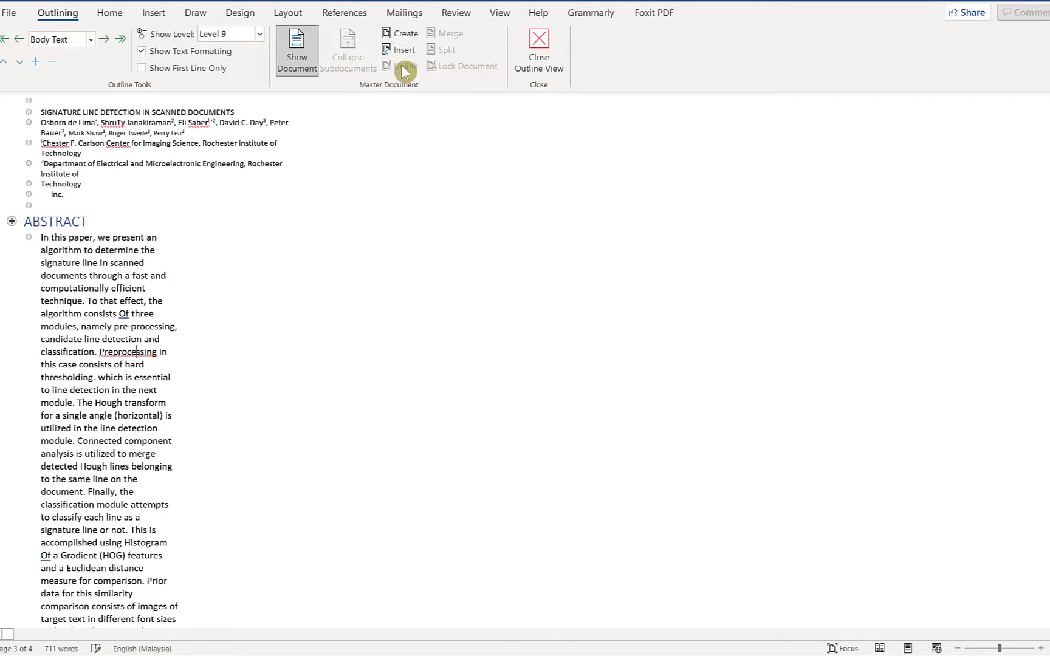
{"action": "left_click", "coordinate": [164, 238]}
{"action": "type", "text": "dfd"}
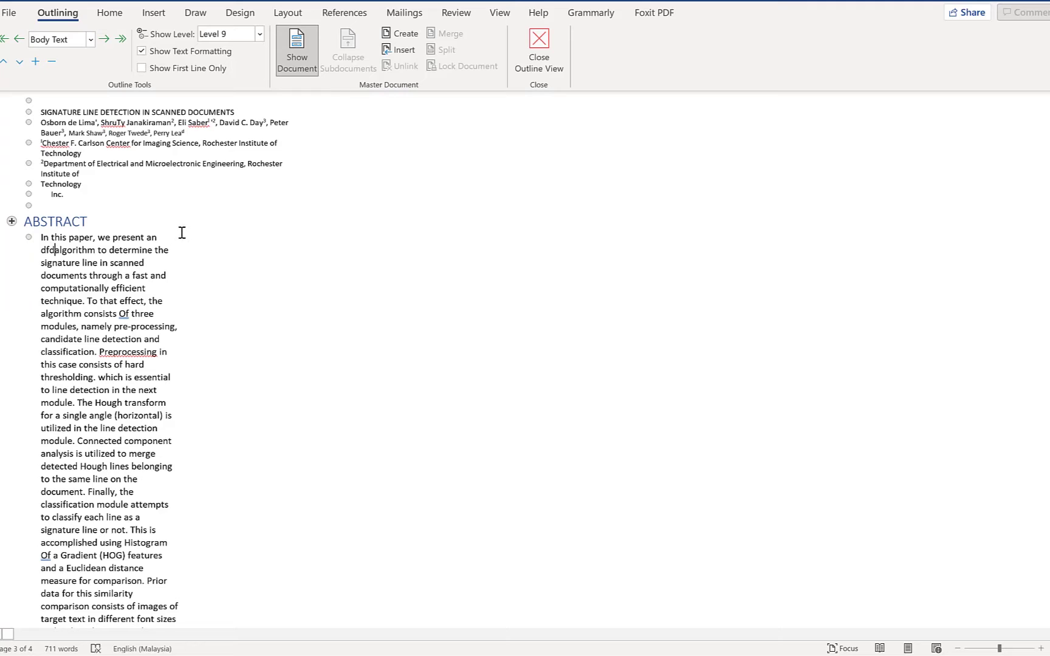
{"action": "key", "text": "BackSpace"}
{"action": "key", "text": "BackSpace"}
{"action": "key", "text": "BackSpace"}
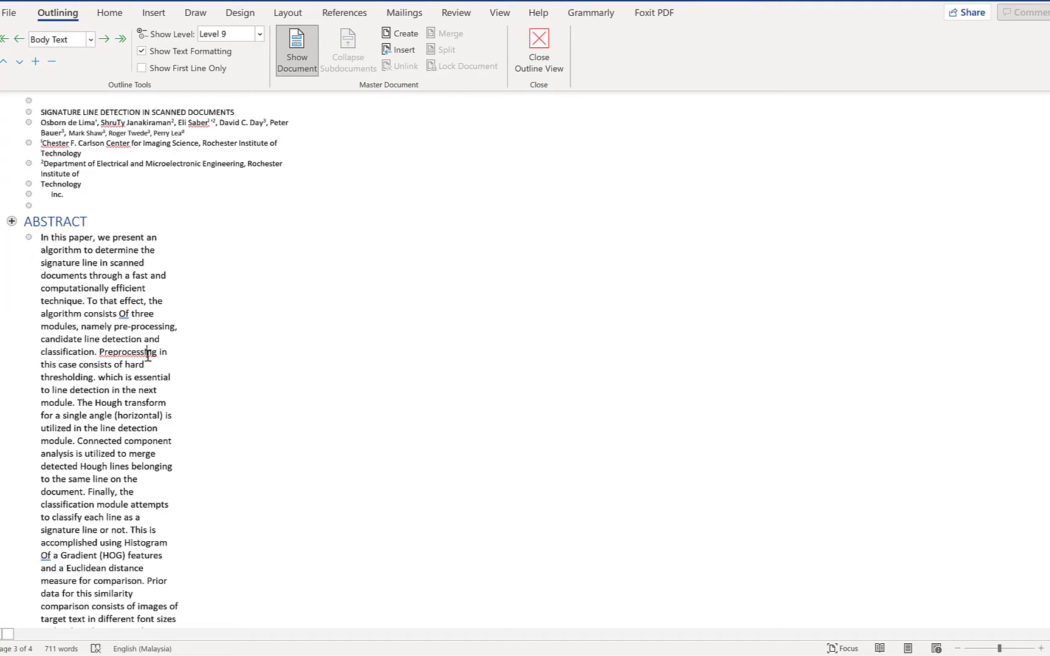
Correct 'Preprocessing' to 'Pre-processing' in the abstract.
{"action": "right_click", "coordinate": [148, 355]}
{"action": "left_click", "coordinate": [205, 377]}
{"action": "scroll", "coordinate": [118, 389], "scroll_direction": "down", "scroll_amount": 2}
{"action": "scroll", "coordinate": [118, 389], "scroll_direction": "down", "scroll_amount": 5}
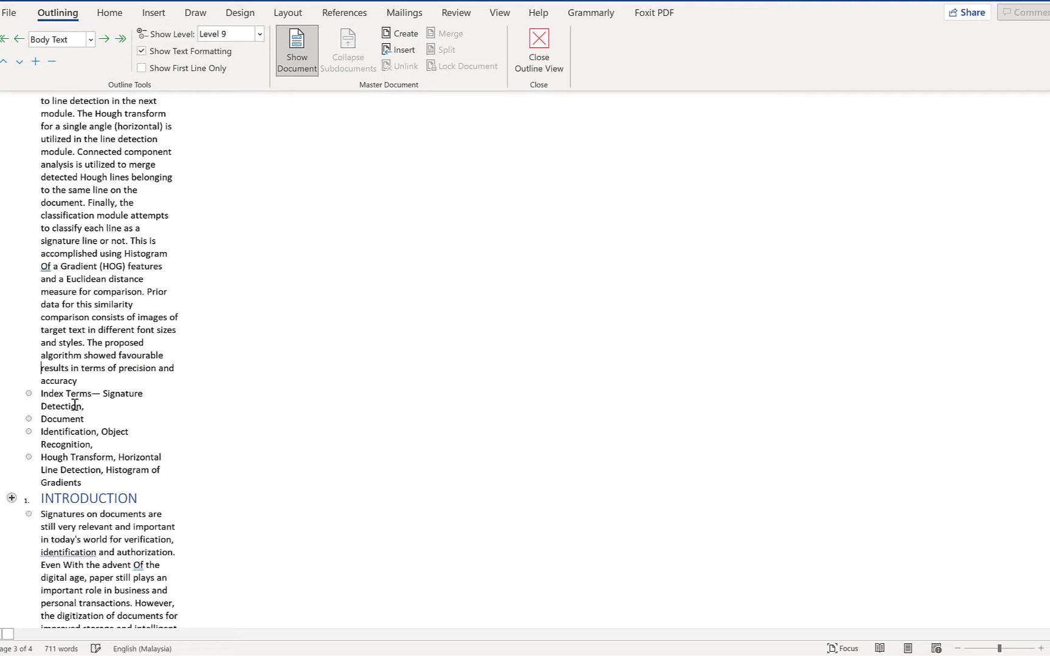
{"action": "scroll", "coordinate": [79, 407], "scroll_direction": "down", "scroll_amount": 12}
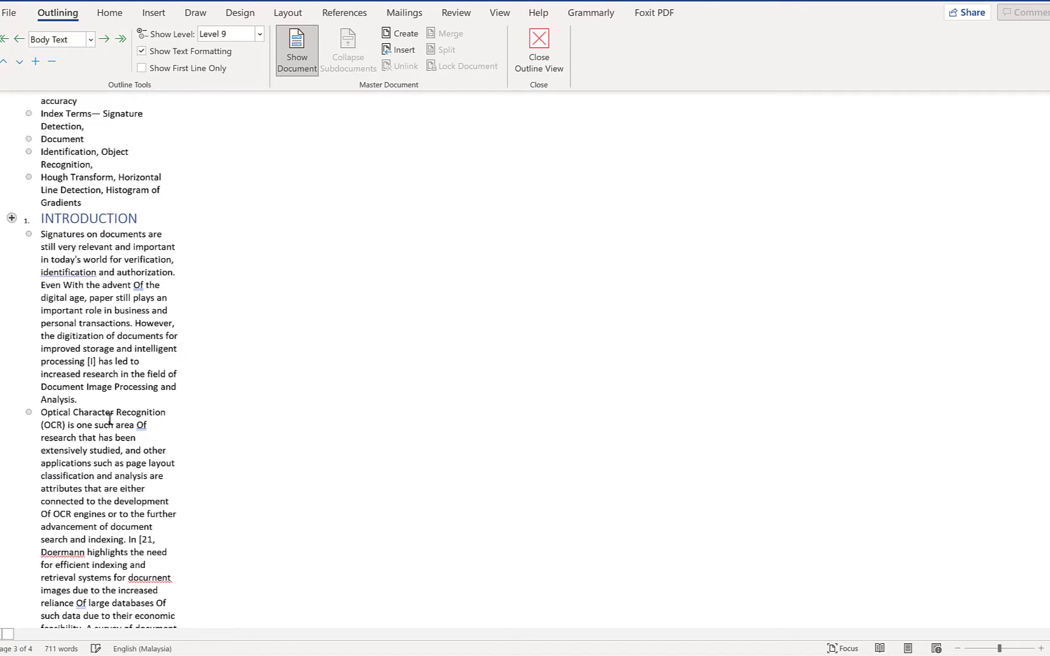
Return to page layout and scroll through the converted text.
{"action": "left_click", "coordinate": [537, 38]}
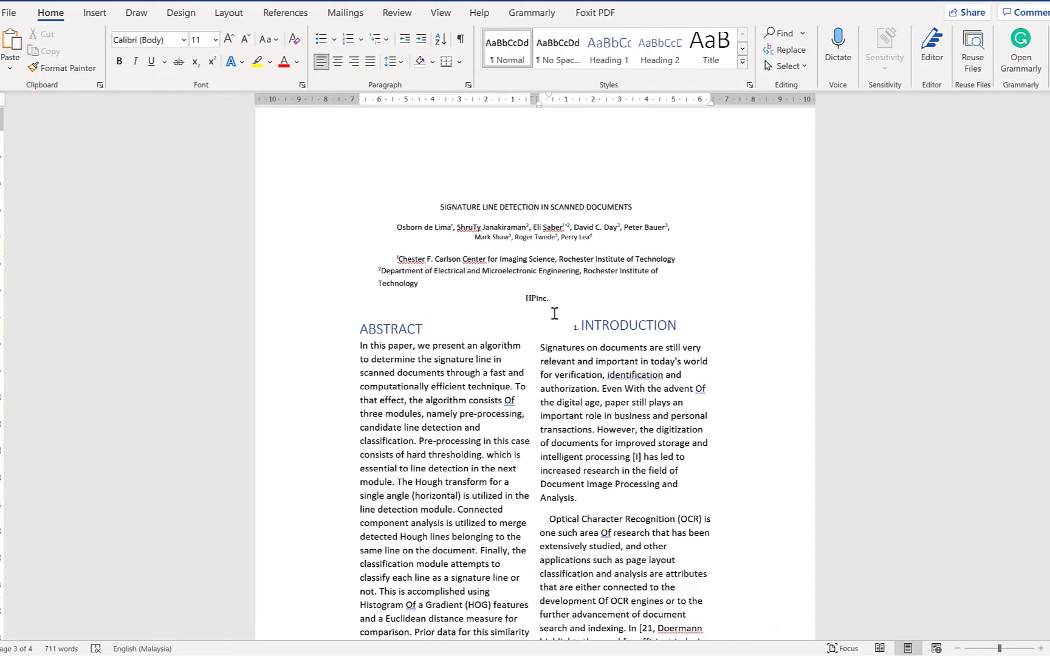
{"action": "scroll", "coordinate": [520, 323], "scroll_direction": "down", "scroll_amount": 3}
{"action": "scroll", "coordinate": [520, 323], "scroll_direction": "up", "scroll_amount": 10}
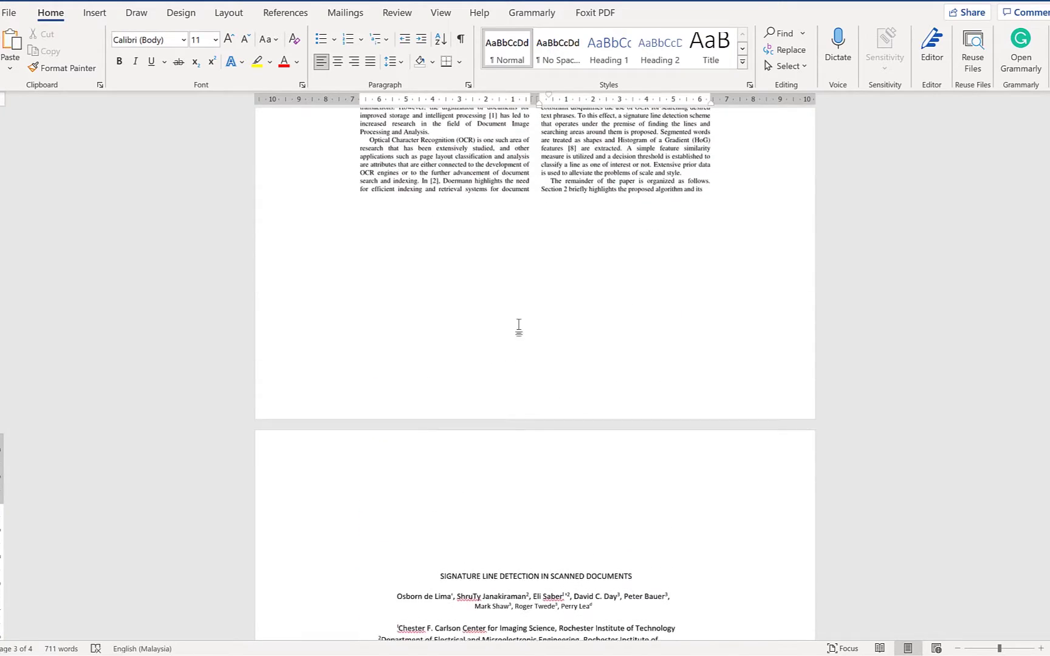
{"action": "scroll", "coordinate": [518, 326], "scroll_direction": "down", "scroll_amount": 8}
{"action": "left_click", "coordinate": [517, 327]}
{"action": "scroll", "coordinate": [521, 364], "scroll_direction": "down", "scroll_amount": 7}
{"action": "scroll", "coordinate": [523, 386], "scroll_direction": "down", "scroll_amount": 12}
Test-edit the word 'using', remove the test characters, and select the scanned page image.
{"action": "left_click", "coordinate": [480, 357]}
{"action": "type", "text": "dfdfd"}
{"action": "key", "text": "BackSpace"}
{"action": "key", "text": "BackSpace"}
{"action": "key", "text": "BackSpace"}
{"action": "key", "text": "BackSpace"}
{"action": "key", "text": "BackSpace"}
{"action": "key", "text": "BackSpace"}
{"action": "scroll", "coordinate": [535, 427], "scroll_direction": "down", "scroll_amount": 5}
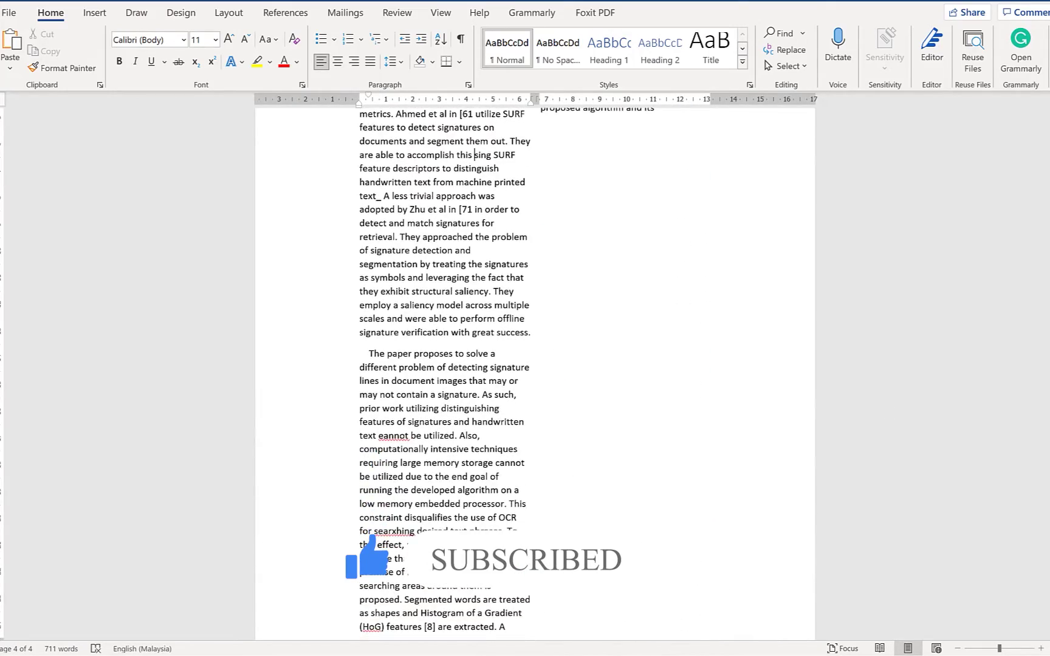
{"action": "scroll", "coordinate": [535, 364], "scroll_direction": "up", "scroll_amount": 20}
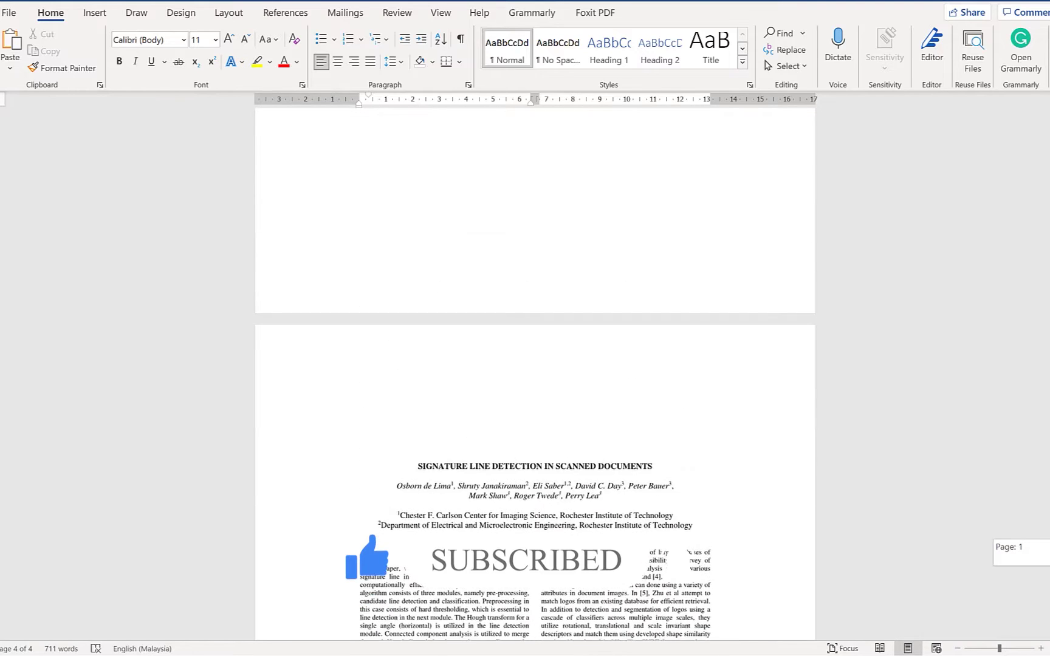
{"action": "scroll", "coordinate": [526, 270], "scroll_direction": "down", "scroll_amount": 5}
{"action": "left_click", "coordinate": [526, 270]}
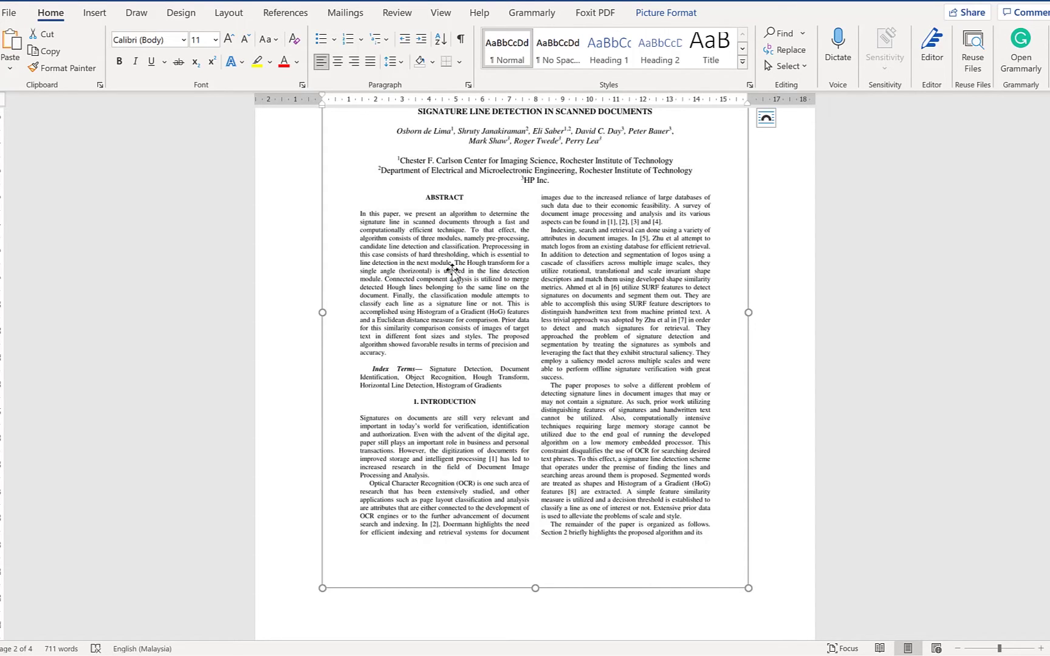
Delete the scanned page image and search Windows for 'one' to open OneNote.
{"action": "key", "text": "Delete"}
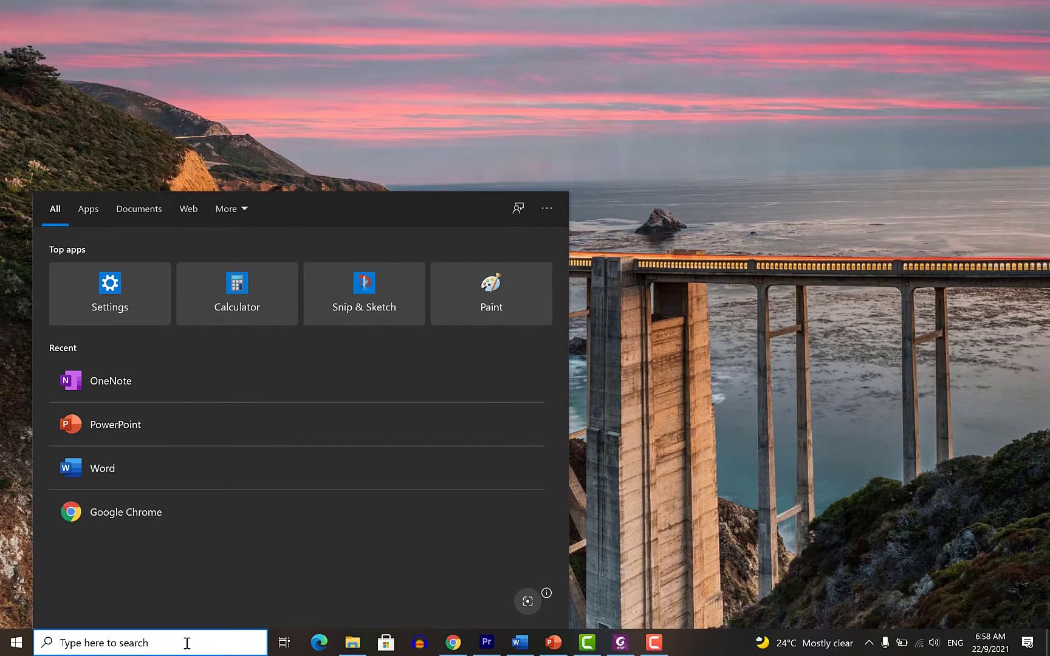
{"action": "type", "text": "one"}
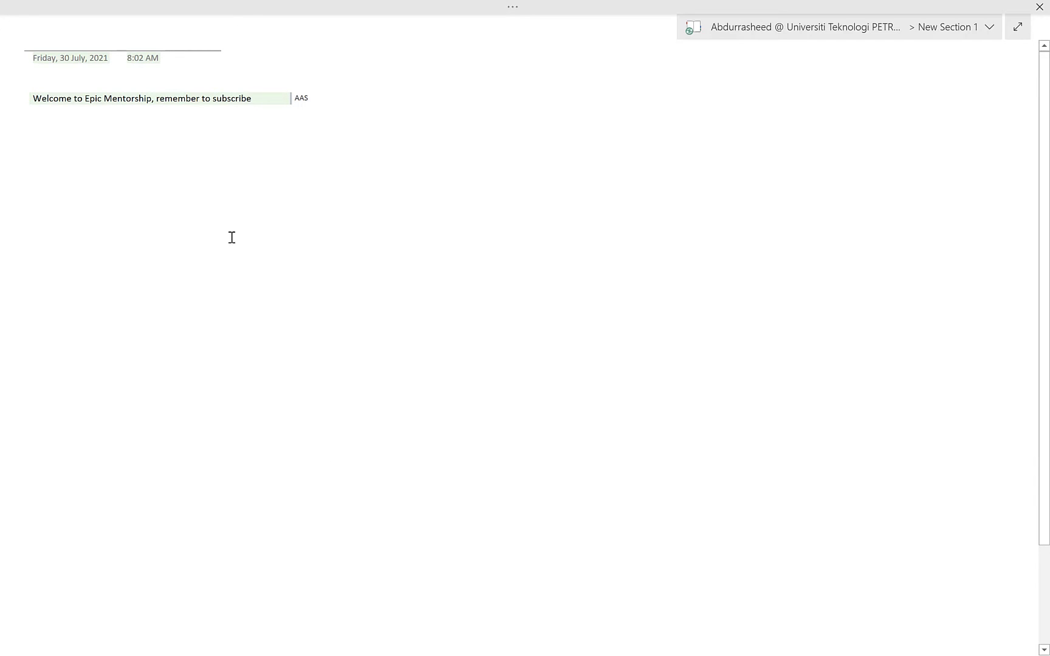
Drop the largepreview image onto the OneNote page and move it toward the top left.
{"action": "key", "text": "alt+Tab"}
{"action": "left_click", "coordinate": [638, 348]}
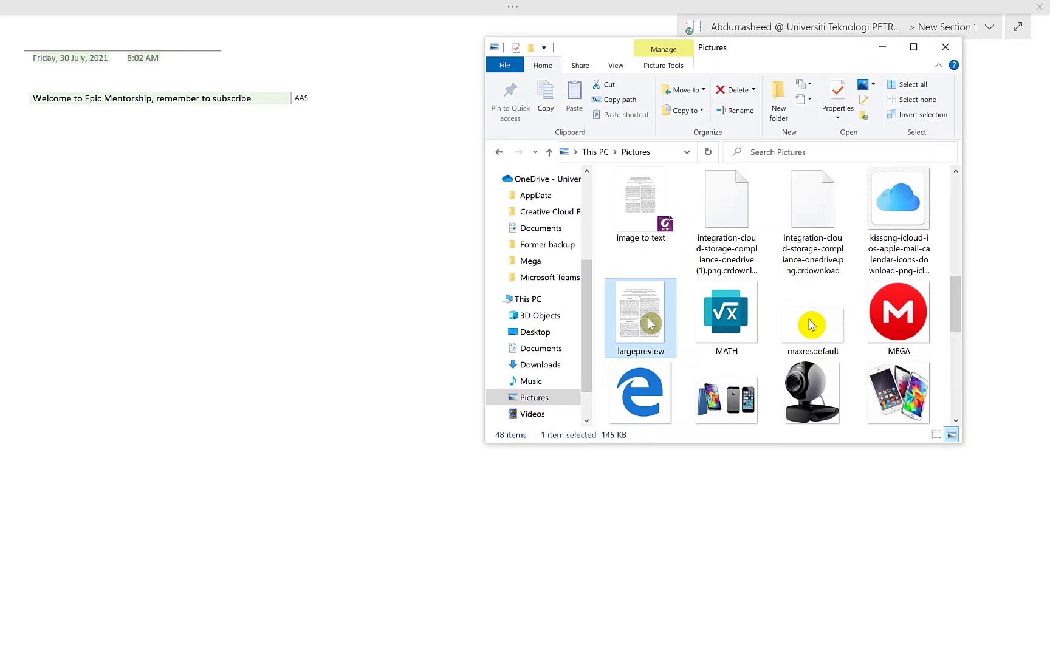
{"action": "left_click_drag", "start_coordinate": [651, 323], "coordinate": [319, 302]}
{"action": "left_click", "coordinate": [412, 418]}
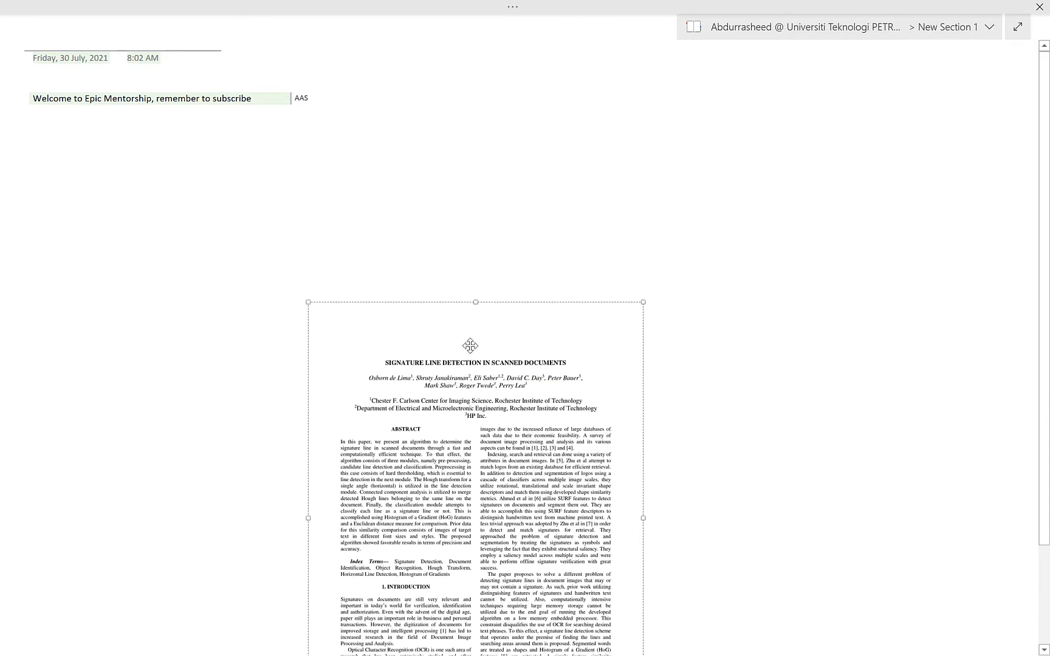
{"action": "left_click_drag", "start_coordinate": [487, 330], "coordinate": [241, 165]}
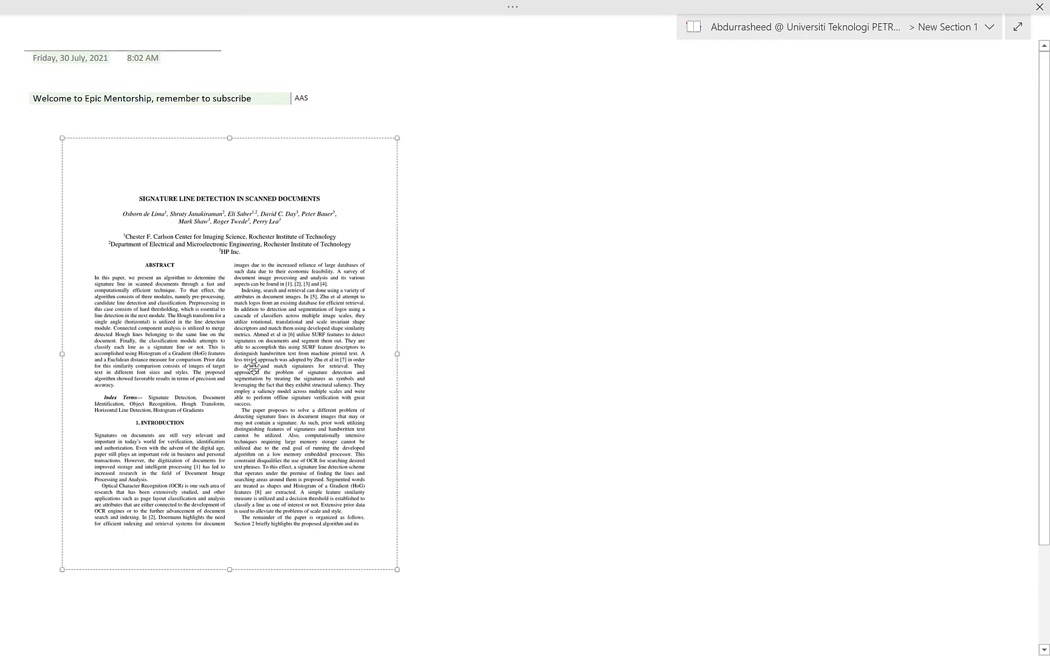
Copy the picture's recognised text and return to the blank Word document.
{"action": "right_click", "coordinate": [216, 276]}
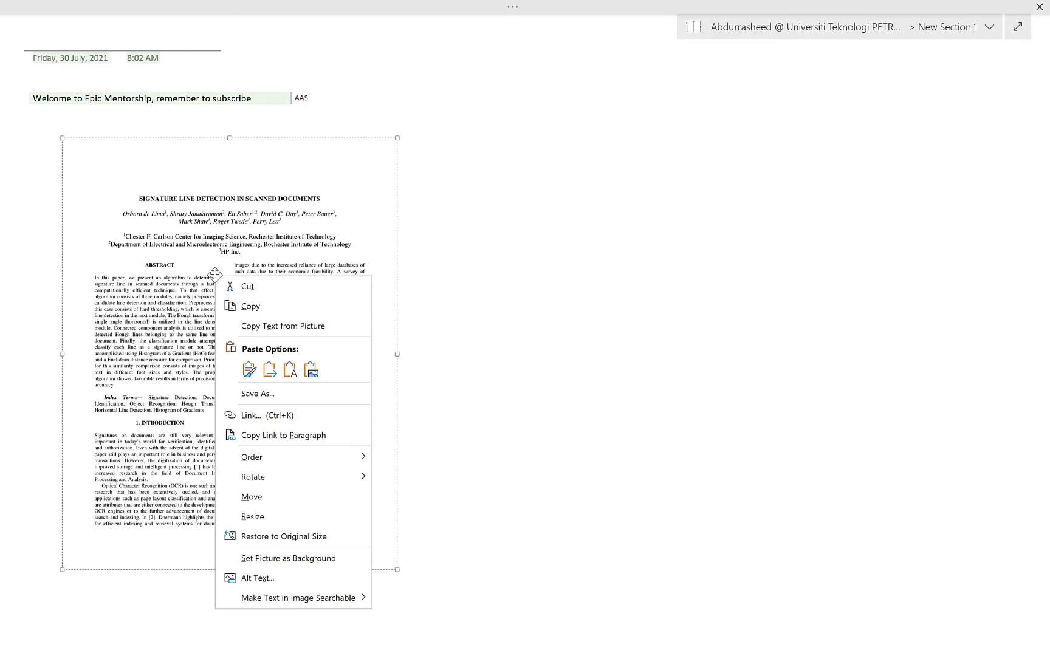
{"action": "left_click", "coordinate": [273, 328]}
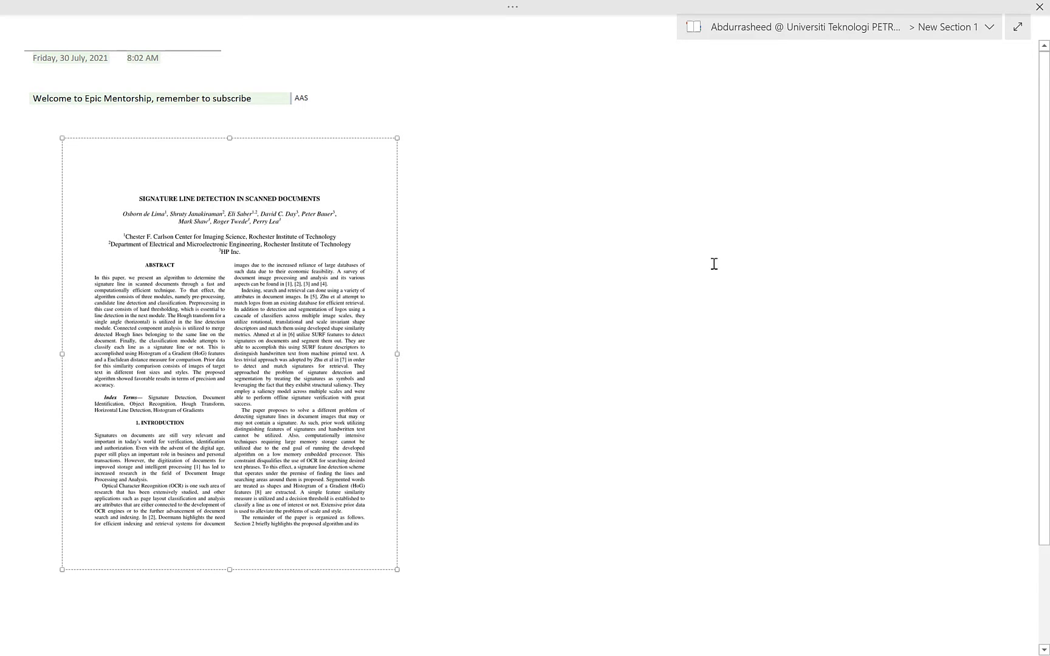
{"action": "key", "text": "alt+Tab"}
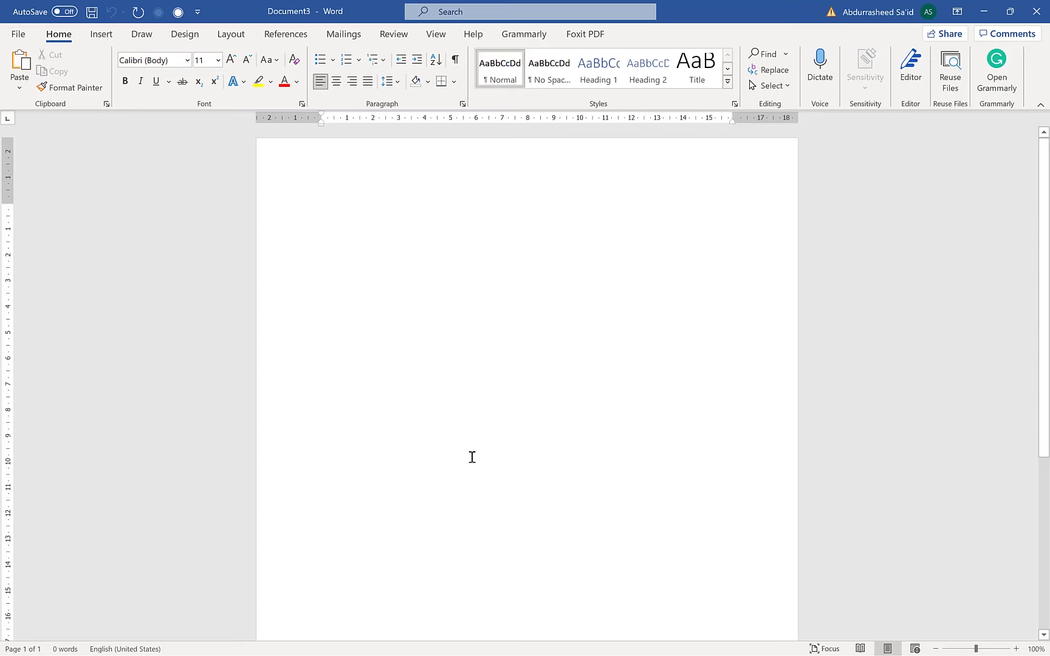
Paste the OneNote-recognised article text into the blank Document3.
{"action": "right_click", "coordinate": [341, 220]}
{"action": "left_click", "coordinate": [370, 290]}
{"action": "left_click_drag", "start_coordinate": [1043, 505], "coordinate": [1047, 111]}
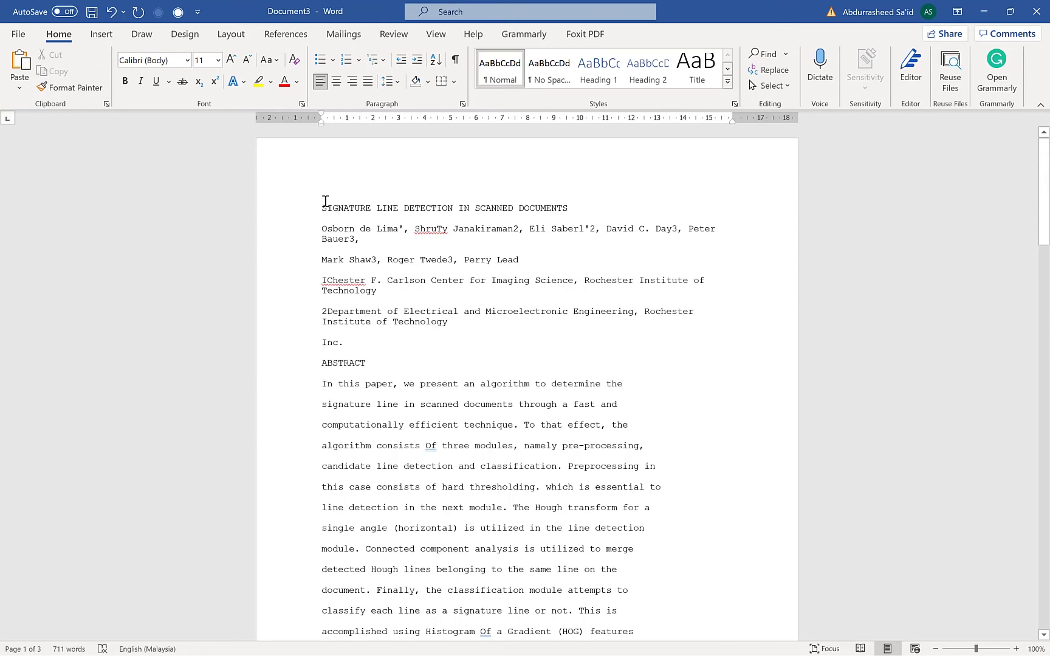
{"action": "left_click_drag", "start_coordinate": [332, 210], "coordinate": [378, 293]}
{"action": "left_click", "coordinate": [437, 384]}
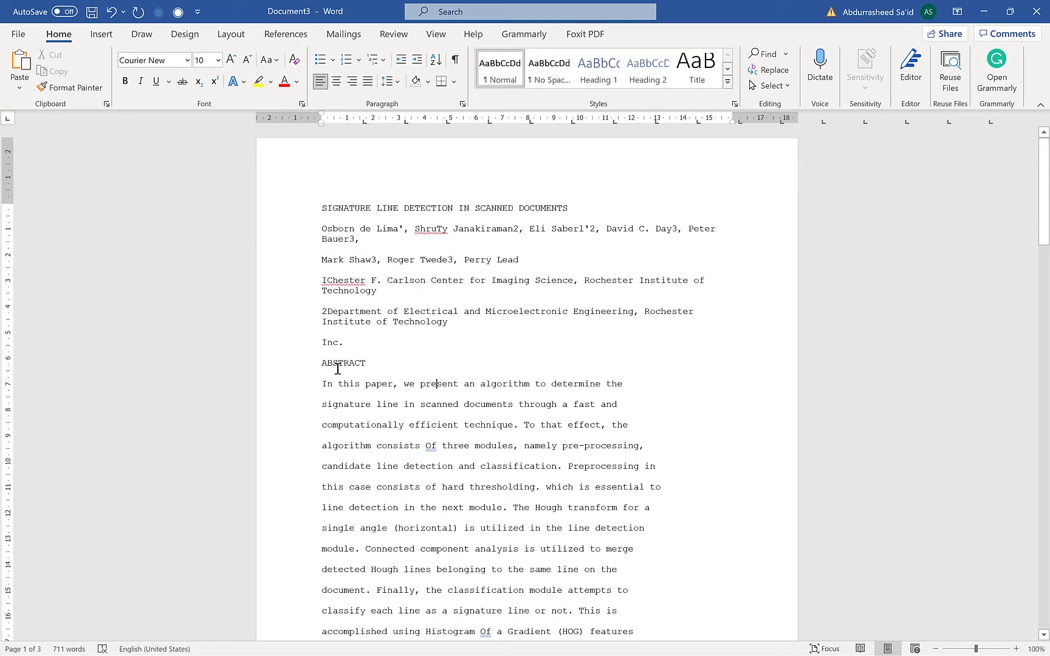
Bold the ABSTRACT heading, abandon a font change to 'Tim', and scroll the text.
{"action": "left_click_drag", "start_coordinate": [326, 364], "coordinate": [410, 368]}
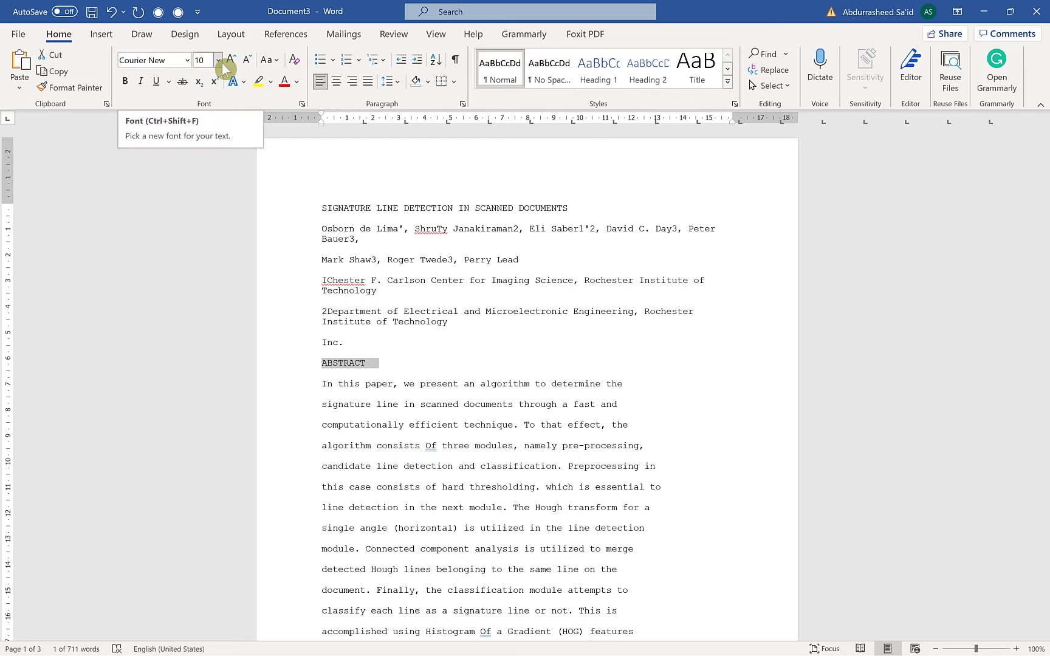
{"action": "left_click", "coordinate": [125, 81]}
{"action": "left_click", "coordinate": [150, 59]}
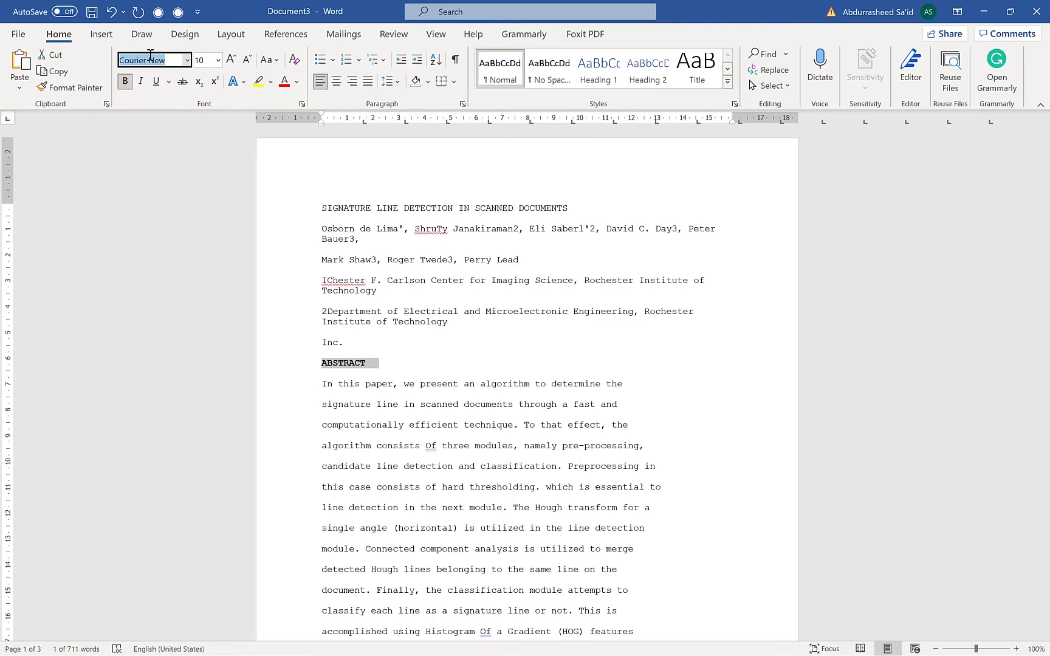
{"action": "type", "text": "Times"}
{"action": "left_click", "coordinate": [439, 359]}
{"action": "scroll", "coordinate": [527, 409], "scroll_direction": "down", "scroll_amount": 10}
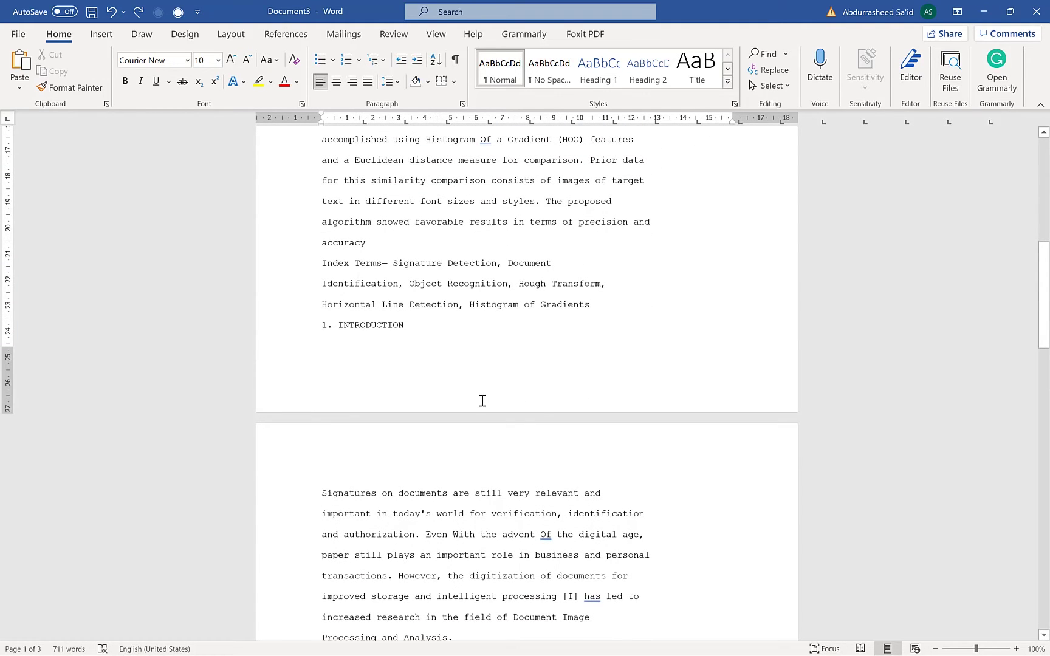
{"action": "scroll", "coordinate": [551, 317], "scroll_direction": "up", "scroll_amount": 8}
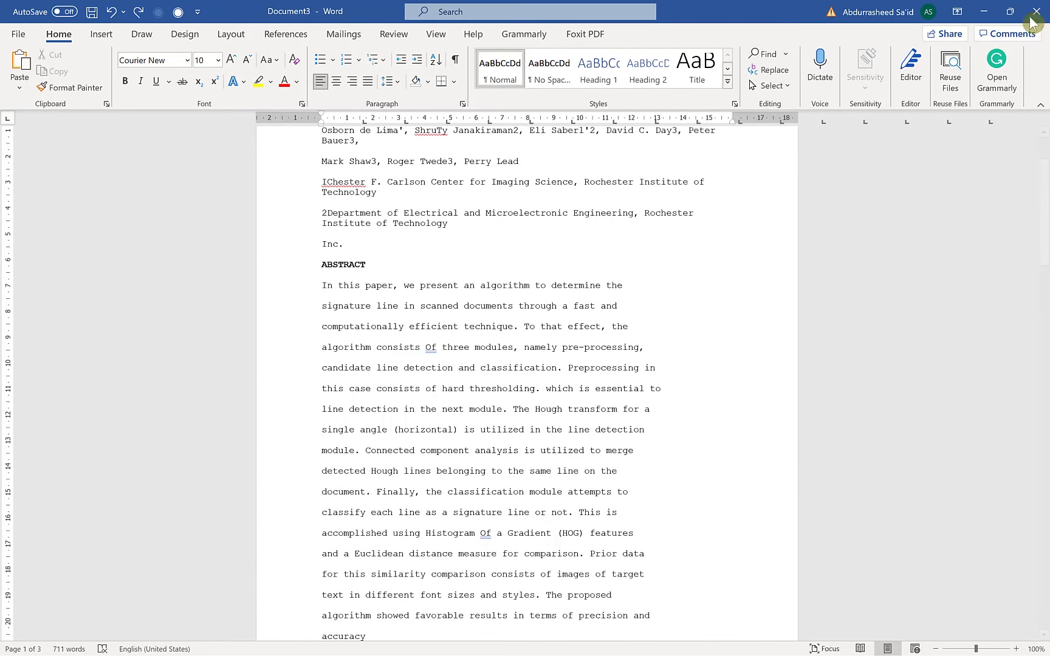
Upload the second 'image to text' file, image to text.png, to onlineocr.net.
{"action": "left_click", "coordinate": [984, 11]}
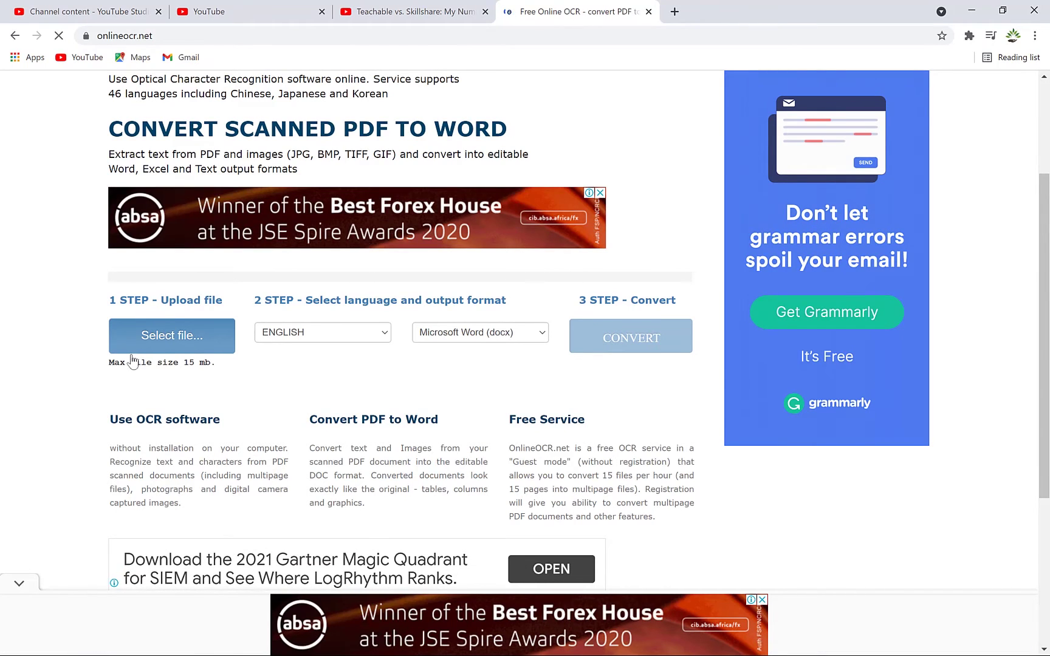
{"action": "left_click", "coordinate": [173, 335]}
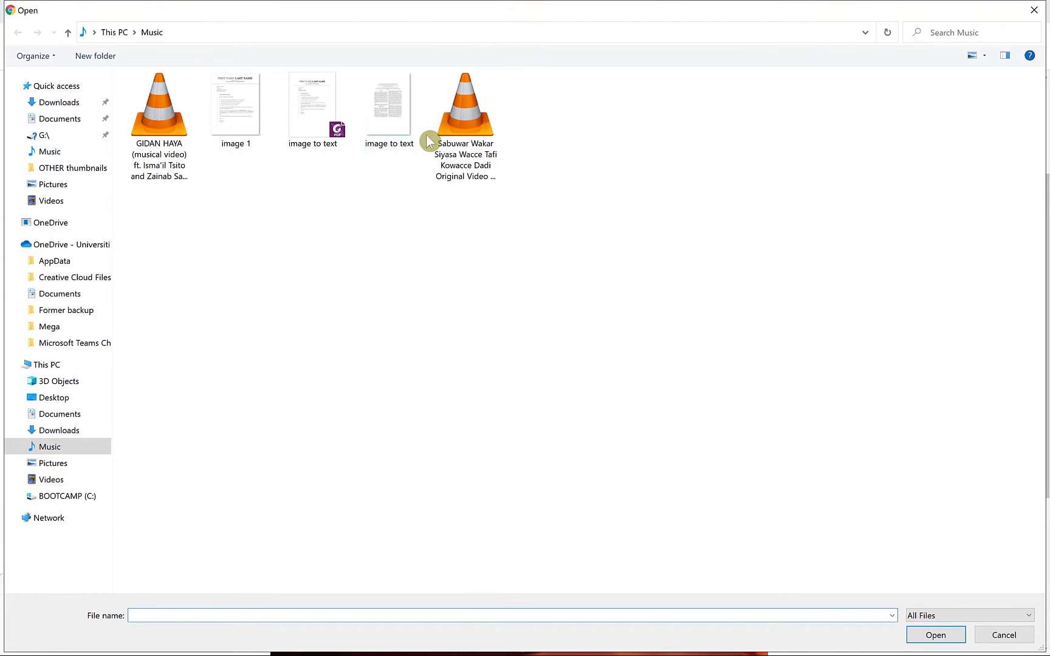
{"action": "left_click", "coordinate": [422, 138]}
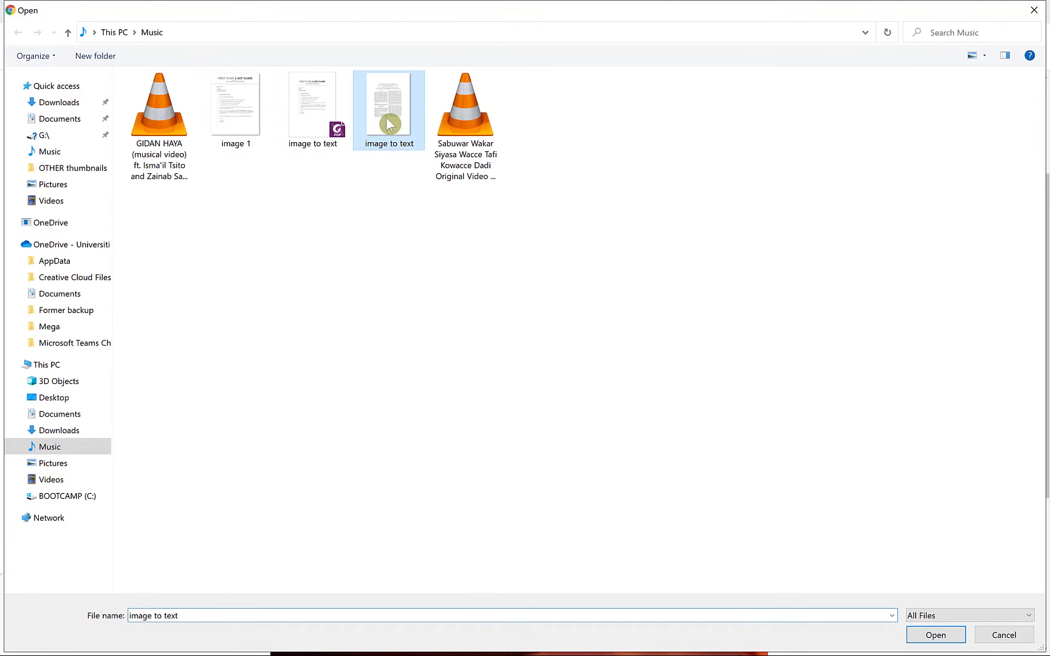
{"action": "left_click", "coordinate": [913, 636]}
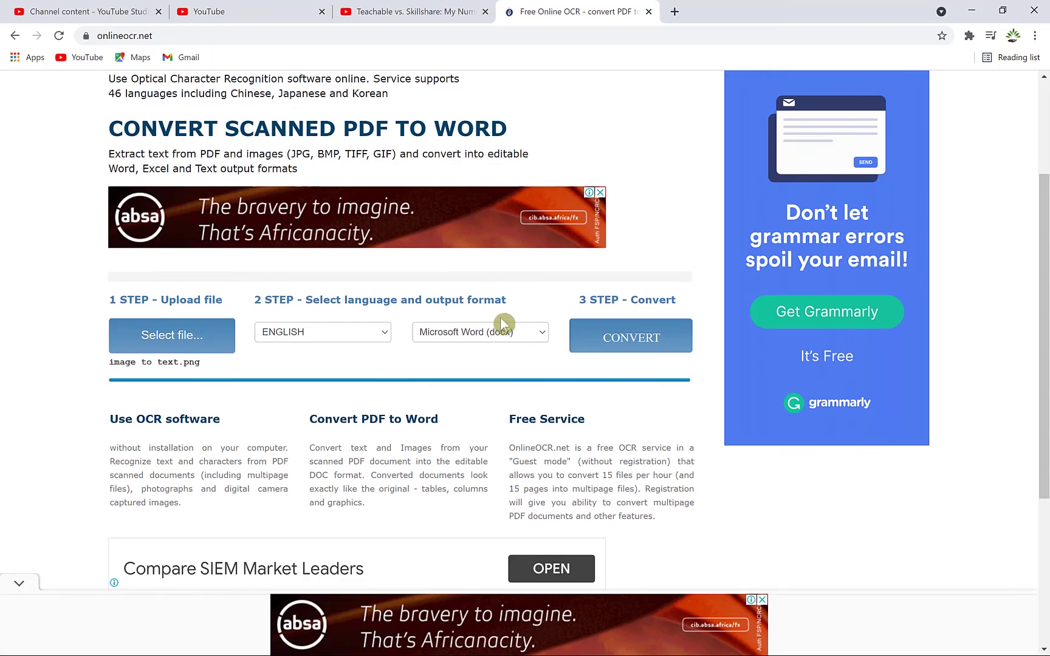
Convert the uploaded image to Word and download the result as image to text (2).docx.
{"action": "left_click", "coordinate": [631, 339]}
{"action": "left_click", "coordinate": [631, 341]}
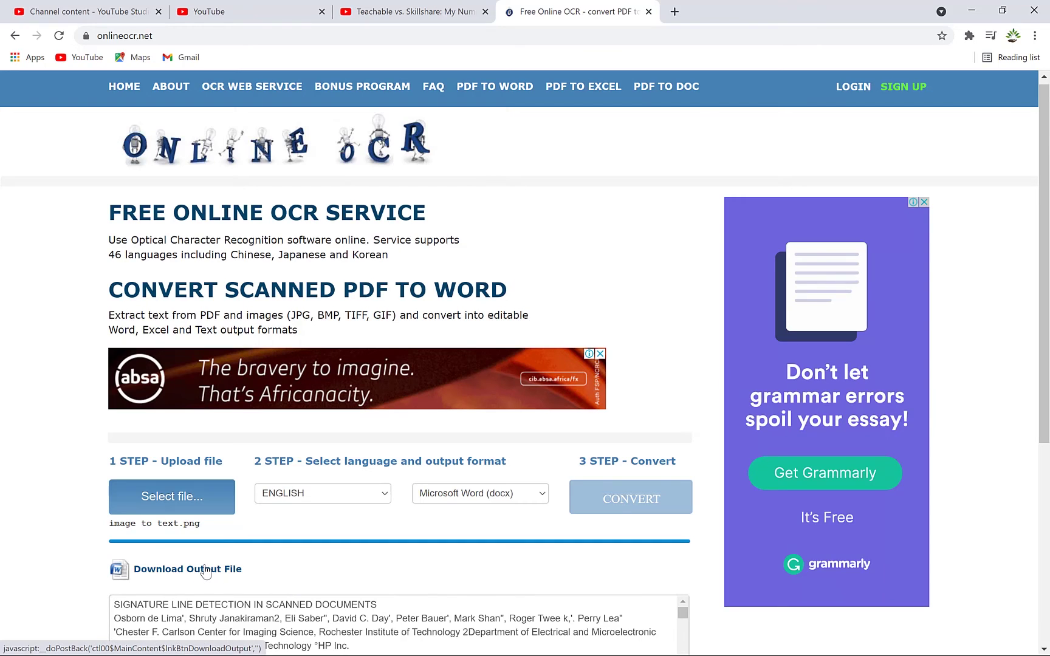
{"action": "left_click", "coordinate": [202, 576]}
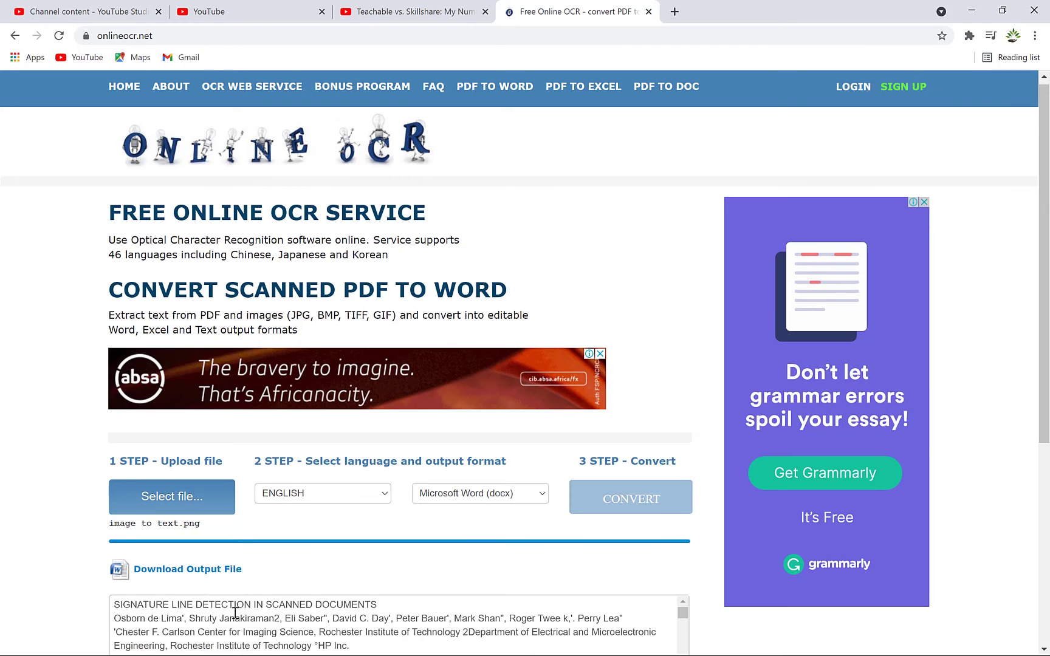
{"action": "left_click", "coordinate": [191, 577]}
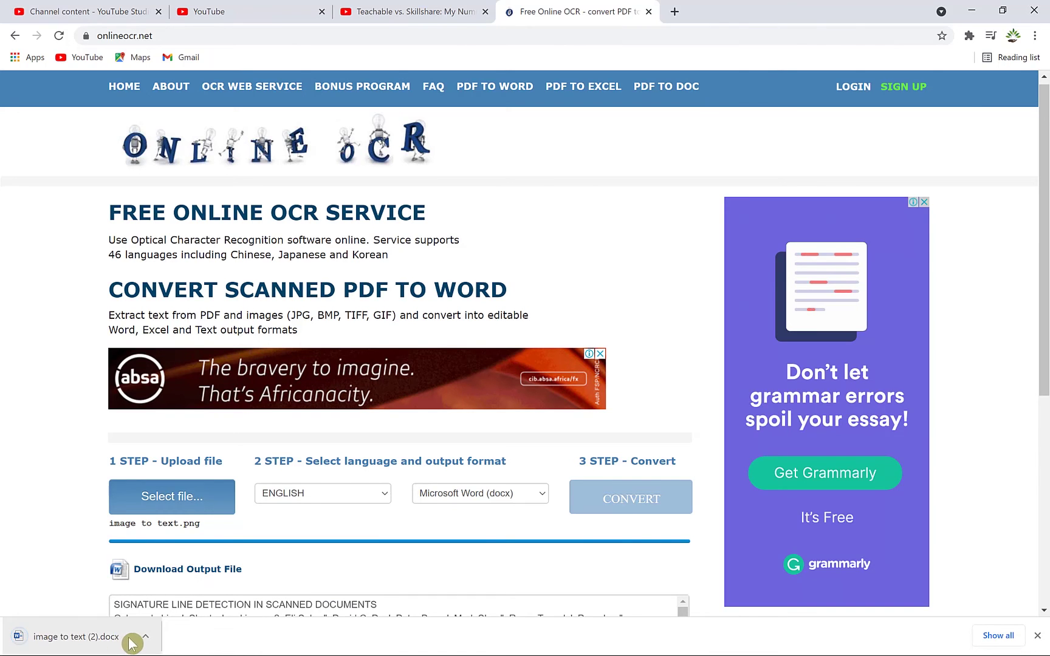
Open image to text (2).docx in Word and zoom in on the page.
{"action": "left_click", "coordinate": [87, 638]}
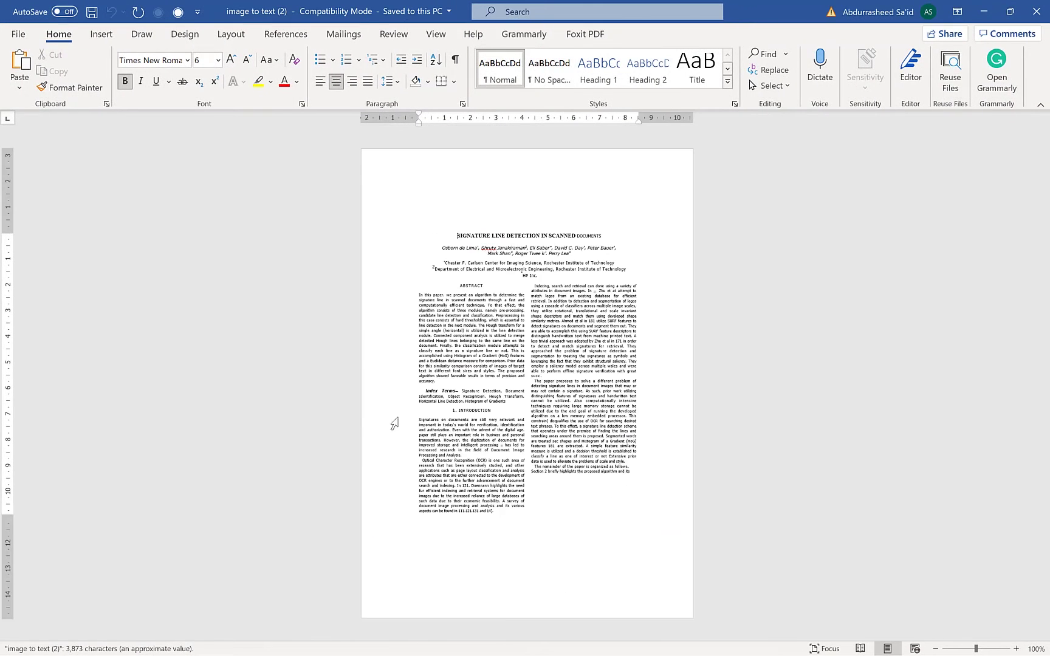
{"action": "left_click", "coordinate": [1016, 649]}
{"action": "left_click", "coordinate": [1016, 649]}
{"action": "left_click", "coordinate": [1016, 649]}
{"action": "left_click", "coordinate": [1016, 649]}
{"action": "left_click", "coordinate": [1016, 649]}
{"action": "left_click", "coordinate": [1016, 649]}
{"action": "left_click", "coordinate": [1016, 649]}
{"action": "left_click", "coordinate": [1016, 649]}
{"action": "left_click", "coordinate": [1016, 649]}
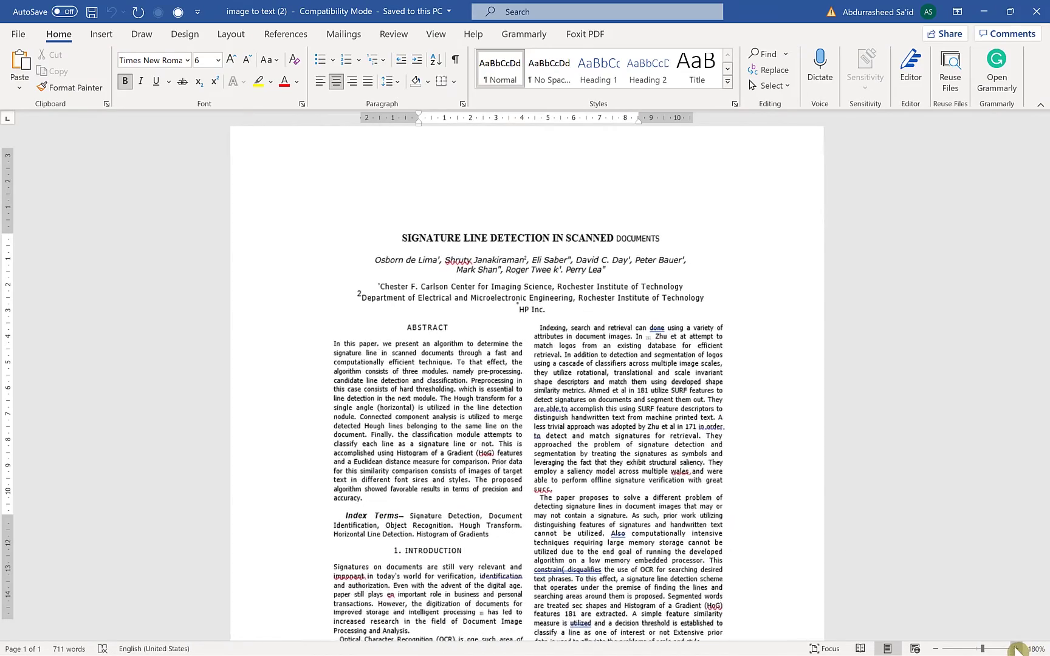
Test editability by typing letters into 'technique' and 'Connected' and selecting the ABSTRACT heading.
{"action": "left_click", "coordinate": [426, 372]}
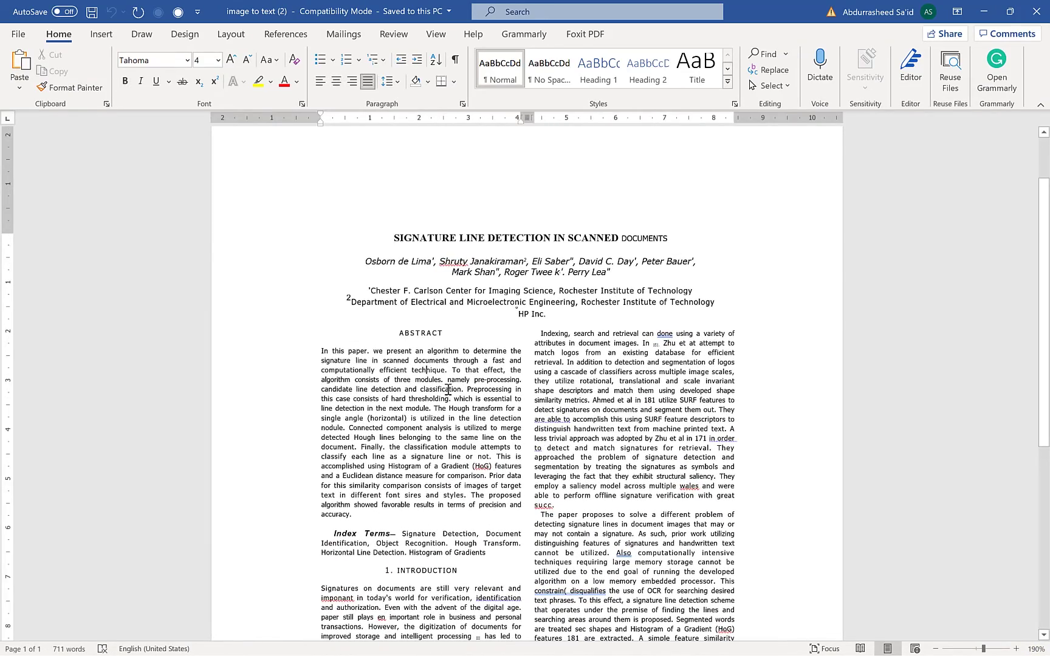
{"action": "type", "text": "dsdsdsfsdf"}
{"action": "left_click", "coordinate": [464, 427]}
{"action": "type", "text": "vdvdfdfdfded component"}
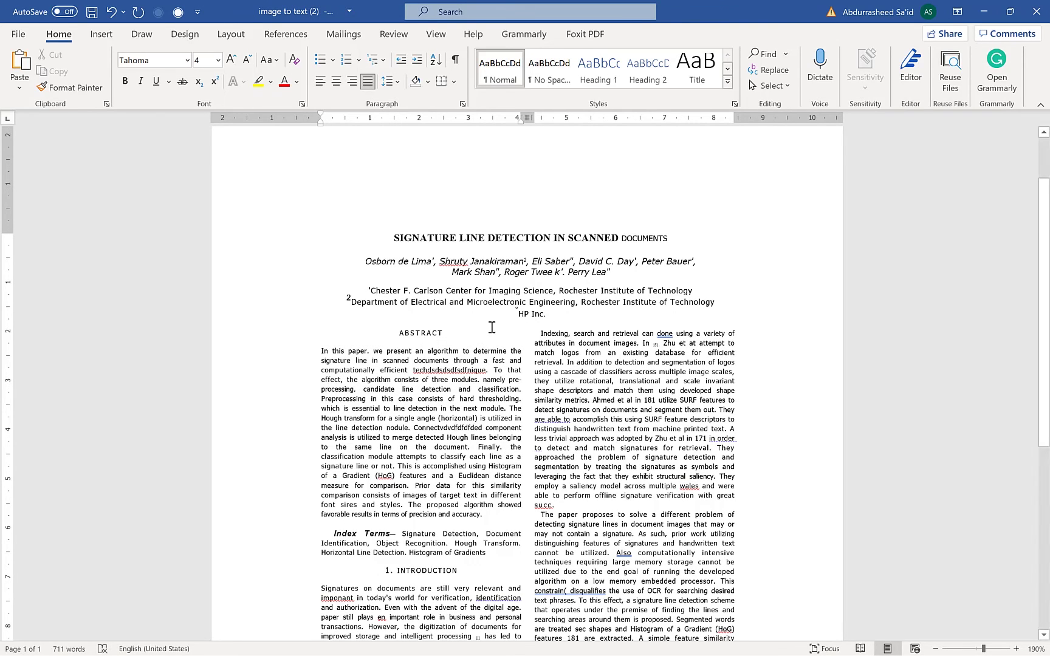
{"action": "mouse_move", "coordinate": [456, 328]}
{"action": "left_mouse_down"}
{"action": "mouse_move", "coordinate": [382, 328]}
{"action": "mouse_move", "coordinate": [389, 343]}
{"action": "mouse_move", "coordinate": [444, 320]}
{"action": "mouse_move", "coordinate": [448, 336]}
{"action": "left_mouse_up"}
{"action": "left_click", "coordinate": [437, 351]}
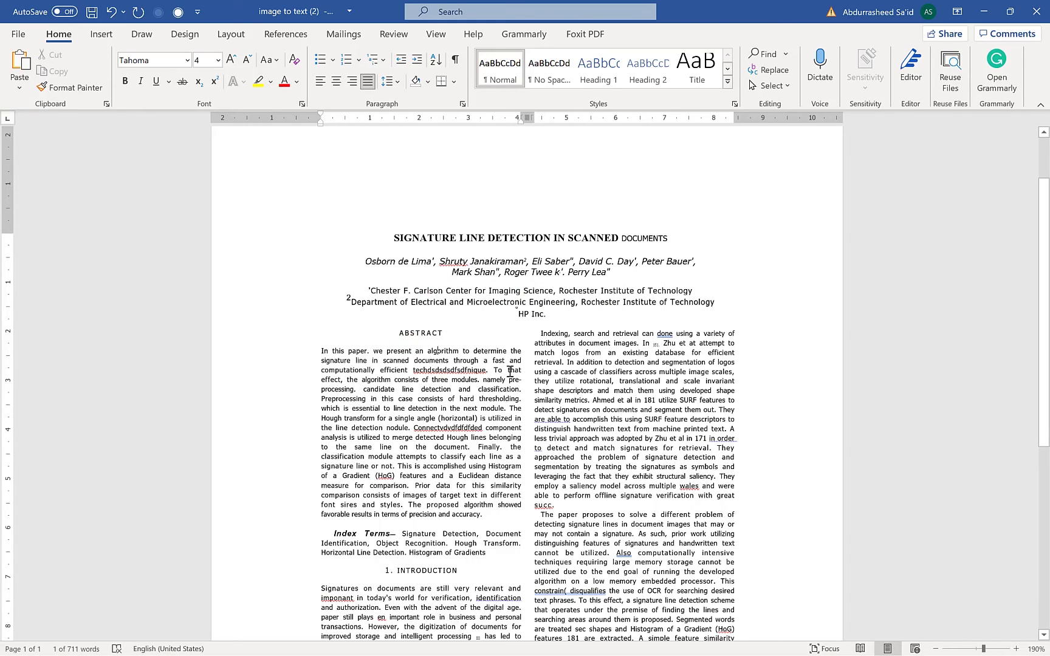